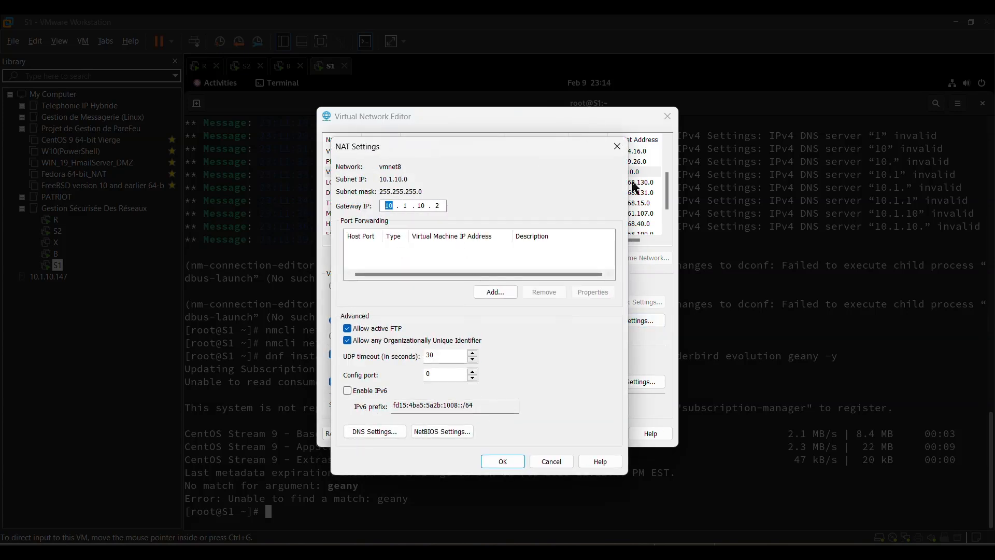
# - Close the NAT settings, look through the list of virtual networks, and close the Virtual Network Editor without changes
pyautogui.click(618, 147)
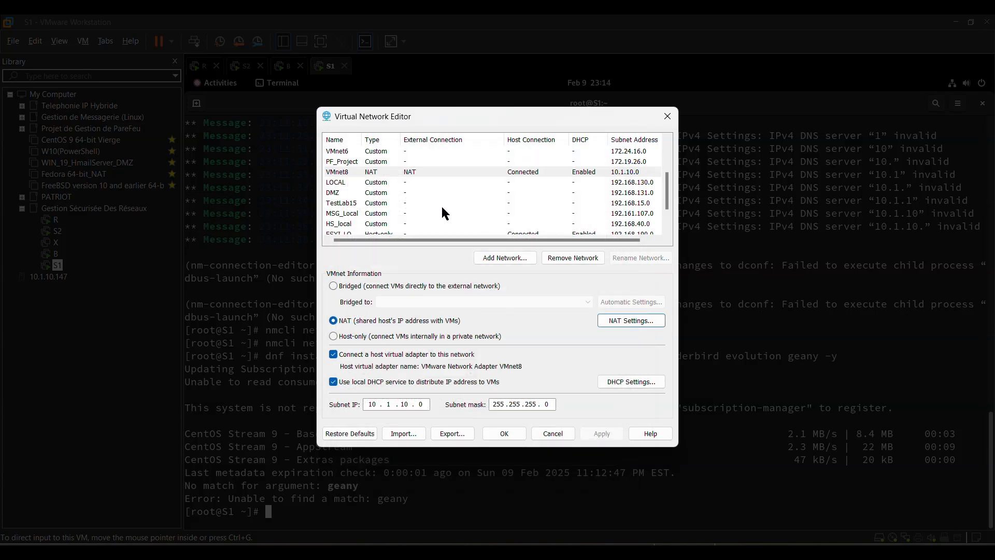
pyautogui.scroll(-1, 441, 205)
pyautogui.scroll(2, 440, 205)
pyautogui.scroll(-2, 440, 204)
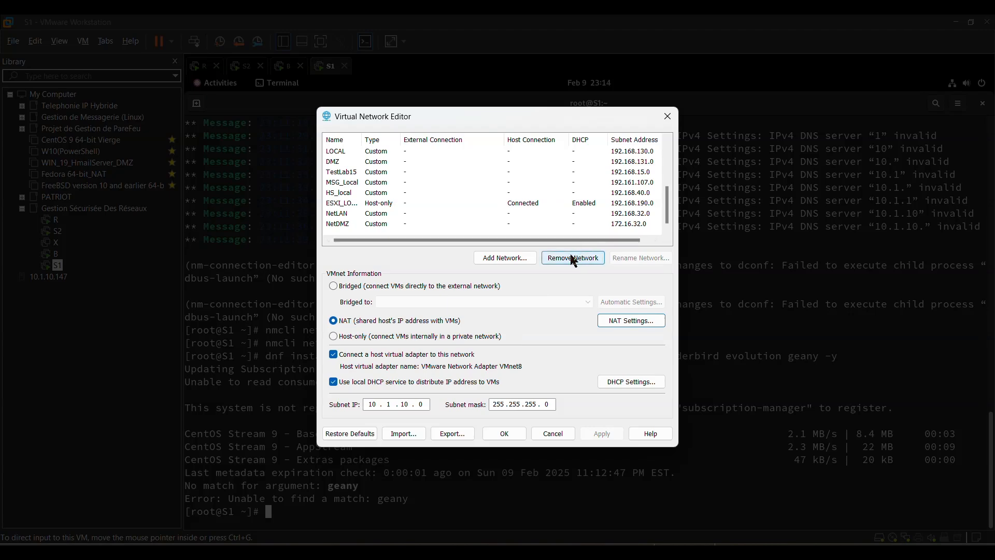
pyautogui.click(668, 116)
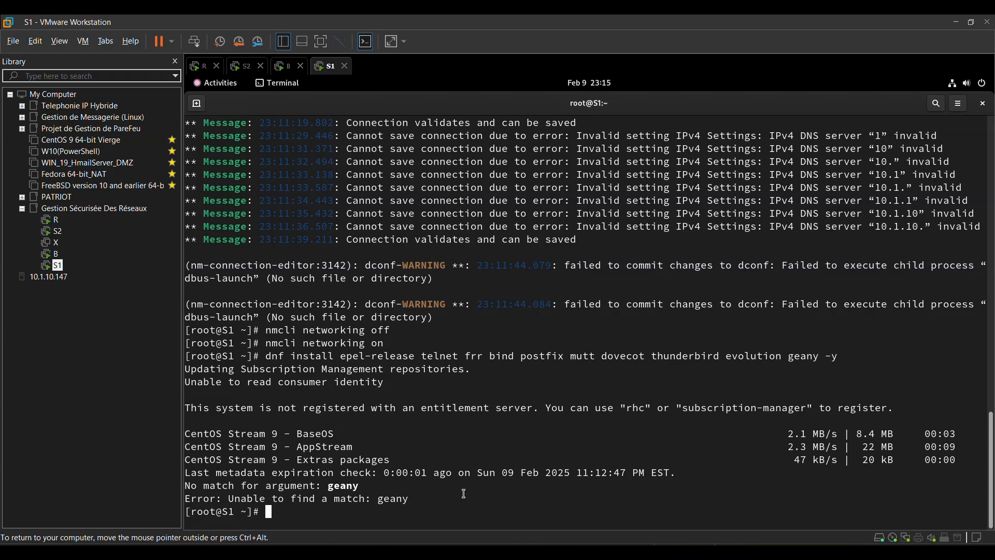
# - Rerun the dnf install command on S1 for epel-release, telnet, frr, bind, postfix, mutt, dovecot, thunderbird and evolution with -y, leaving out geany
pyautogui.scroll(15, 464, 494)
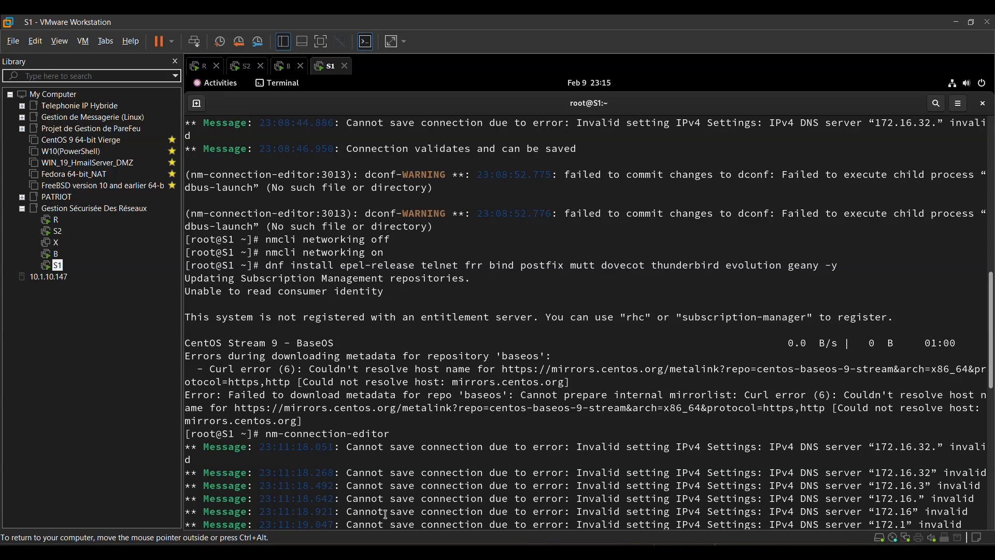
pyautogui.scroll(-3, 386, 515)
pyautogui.scroll(-10, 386, 514)
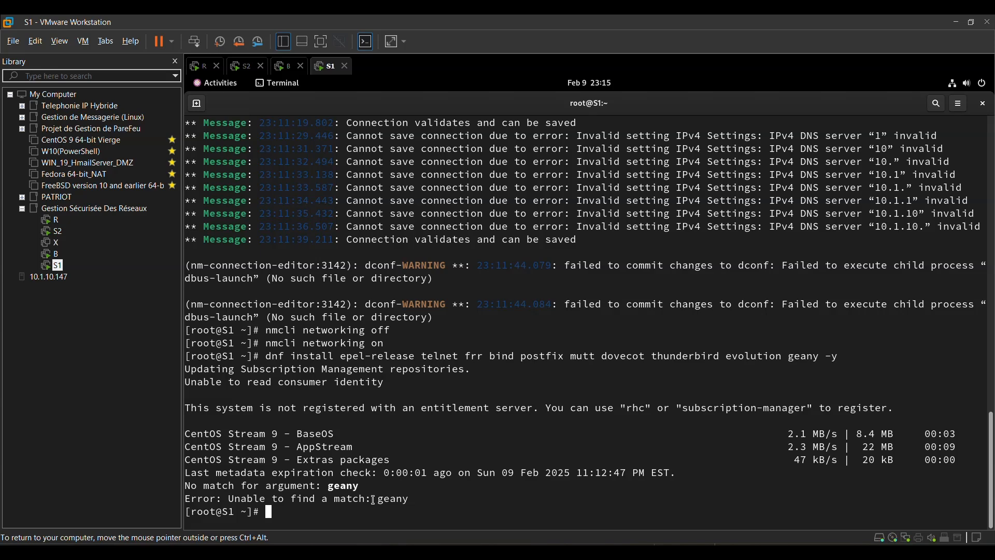
pyautogui.press('Up')
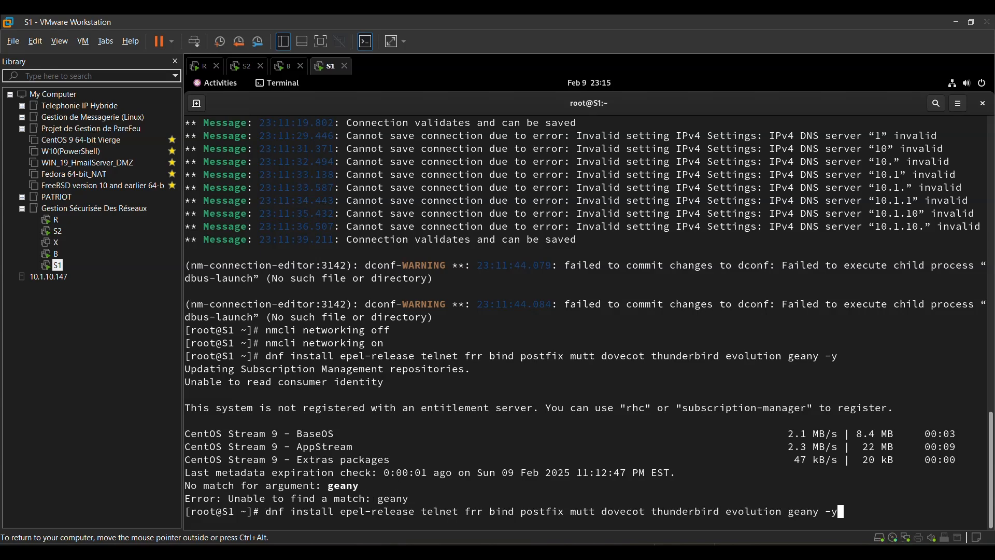
pyautogui.press('Left')
pyautogui.press('Left')
pyautogui.press('Left')
pyautogui.press('BackSpace')
pyautogui.press('BackSpace')
pyautogui.press('BackSpace')
pyautogui.press('BackSpace')
pyautogui.press('BackSpace')
pyautogui.press('BackSpace')
pyautogui.press('Return')
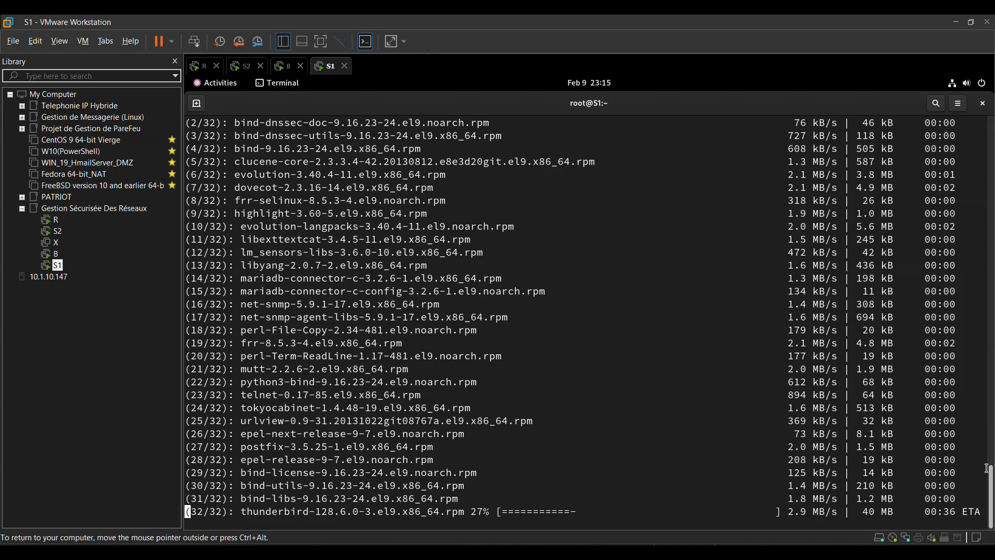
# - Examine the S1 terminal output for the packages being installed, upgraded and pulled in as dependencies by the dnf command
pyautogui.moveTo(991, 472); pyautogui.dragTo(992, 314)
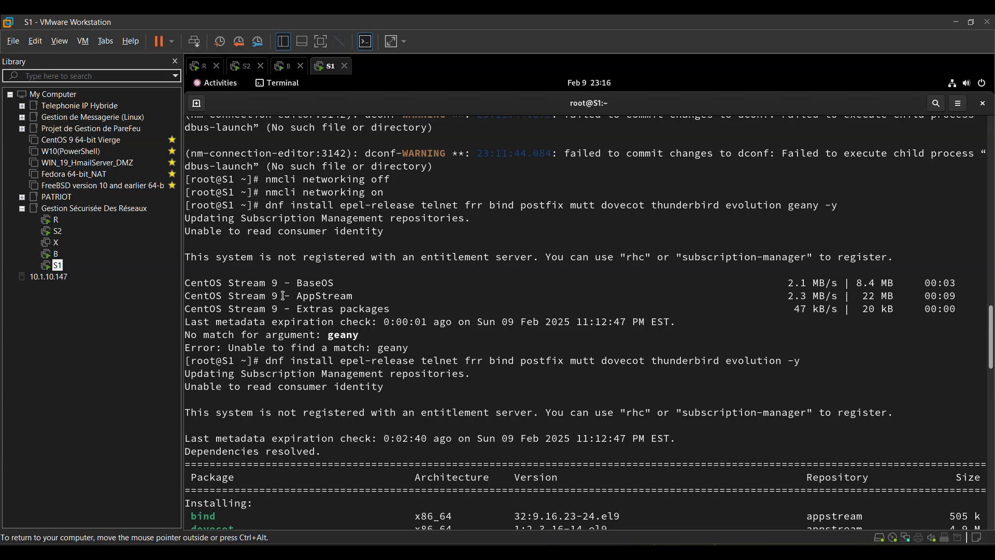
pyautogui.scroll(-5, 292, 312)
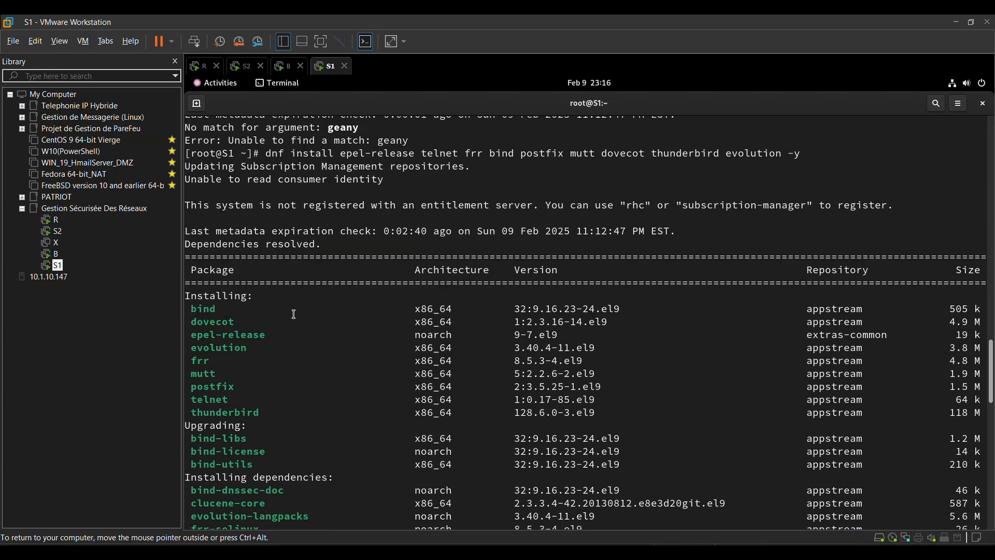
pyautogui.scroll(-4, 294, 314)
pyautogui.scroll(9, 295, 314)
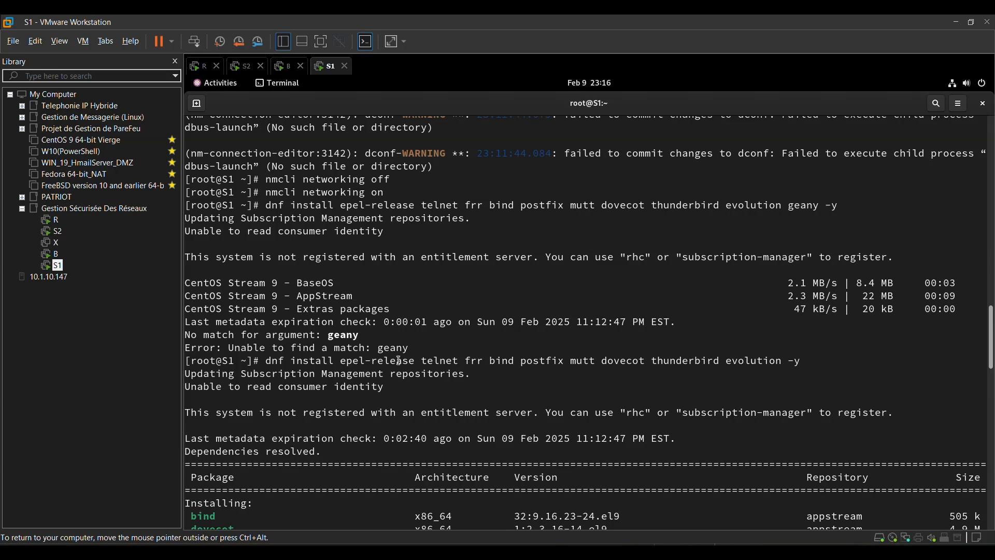
pyautogui.scroll(-7, 399, 362)
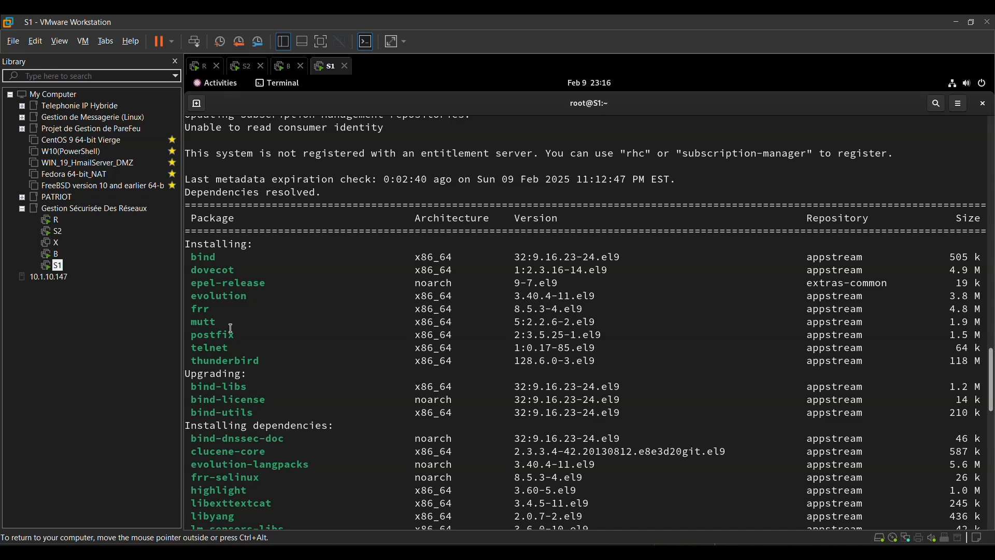
pyautogui.scroll(-3, 231, 332)
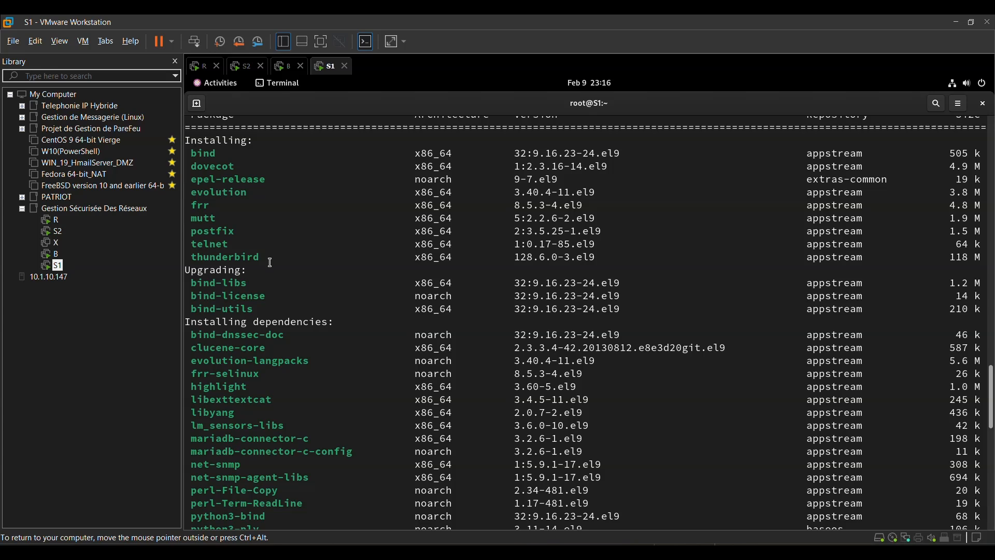
pyautogui.scroll(-5, 270, 262)
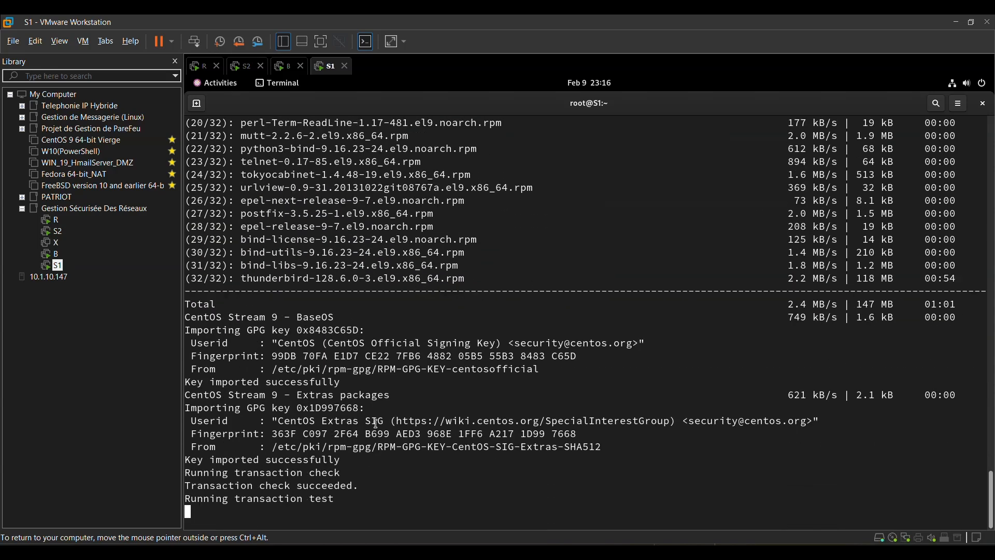
pyautogui.scroll(20, 377, 423)
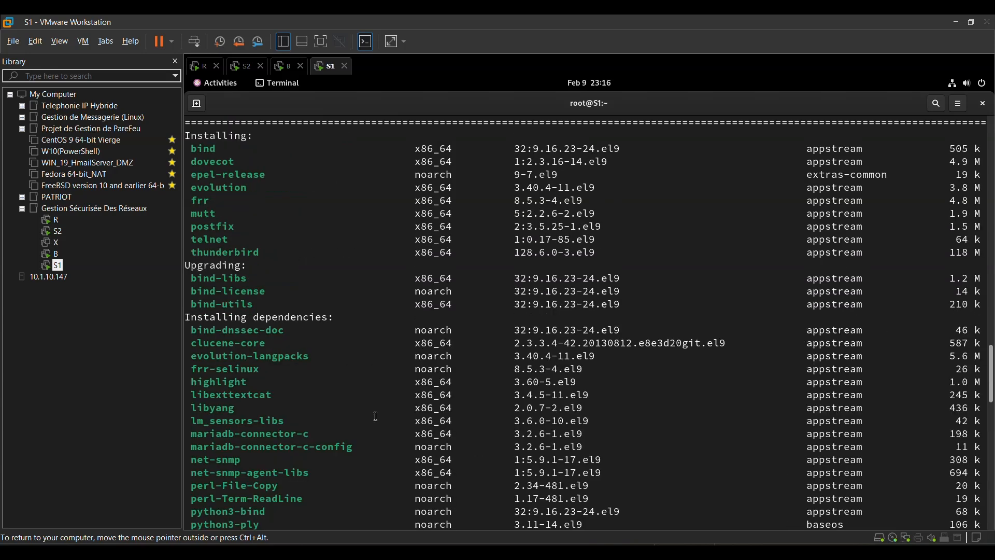
pyautogui.scroll(15, 377, 416)
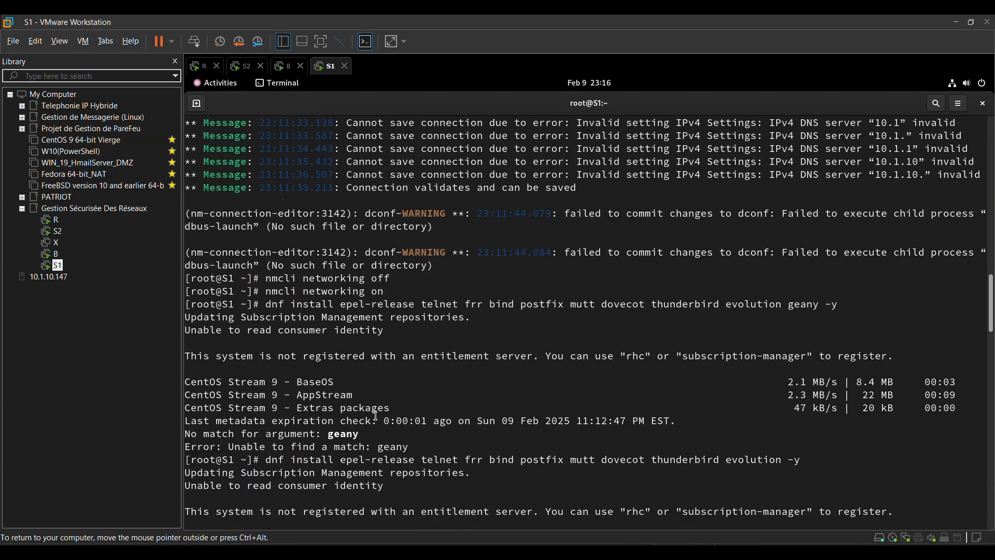
pyautogui.scroll(-2, 377, 416)
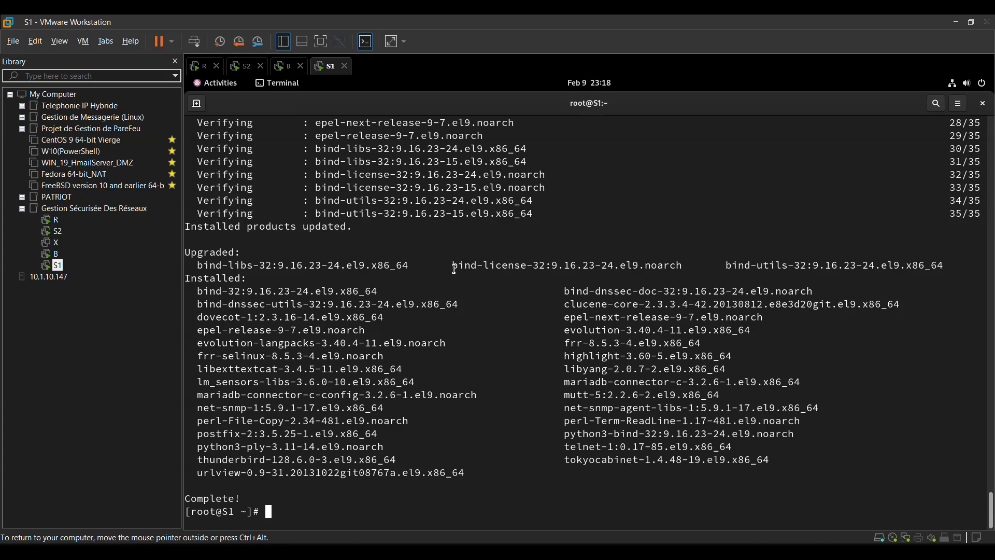
# - Reduce the previous dnf command on S1 to geany alone and run "dnf install geany -y"
pyautogui.press('Up')
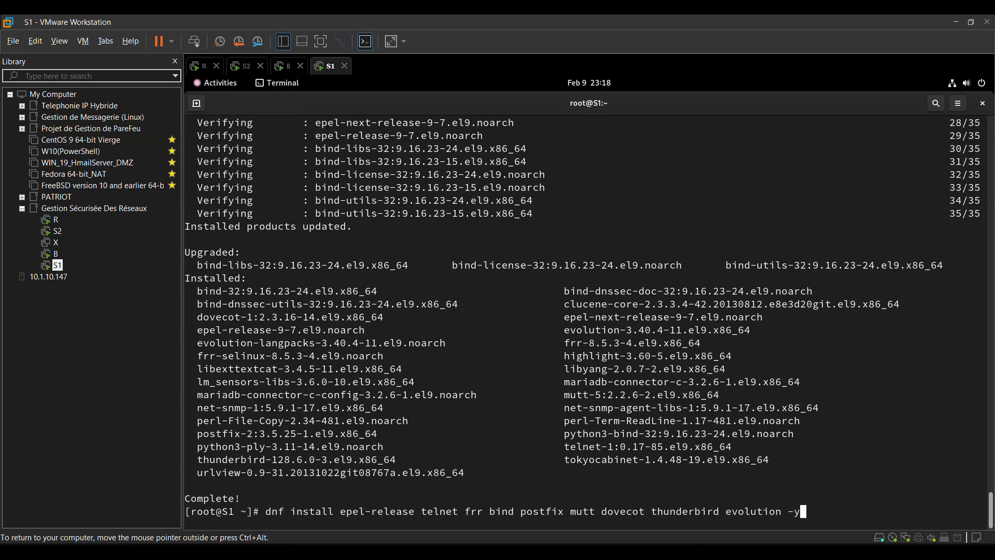
pyautogui.press('Left')
pyautogui.press('Left')
pyautogui.press('BackSpace')
pyautogui.press('BackSpace')
pyautogui.press('BackSpace')
pyautogui.press('BackSpace')
pyautogui.press('BackSpace')
pyautogui.press('BackSpace')
pyautogui.press('BackSpace')
pyautogui.press('BackSpace')
pyautogui.press('BackSpace')
pyautogui.press('BackSpace')
pyautogui.press('BackSpace')
pyautogui.press('BackSpace')
pyautogui.press('BackSpace')
pyautogui.press('BackSpace')
pyautogui.press('BackSpace')
pyautogui.press('BackSpace')
pyautogui.press('BackSpace')
pyautogui.press('BackSpace')
pyautogui.press('BackSpace')
pyautogui.press('BackSpace')
pyautogui.press('BackSpace')
pyautogui.press('BackSpace')
pyautogui.press('BackSpace')
pyautogui.press('BackSpace')
pyautogui.press('BackSpace')
pyautogui.press('BackSpace')
pyautogui.press('BackSpace')
pyautogui.press('BackSpace')
pyautogui.press('BackSpace')
pyautogui.press('BackSpace')
pyautogui.press('BackSpace')
pyautogui.press('BackSpace')
pyautogui.press('BackSpace')
pyautogui.press('BackSpace')
pyautogui.press('BackSpace')
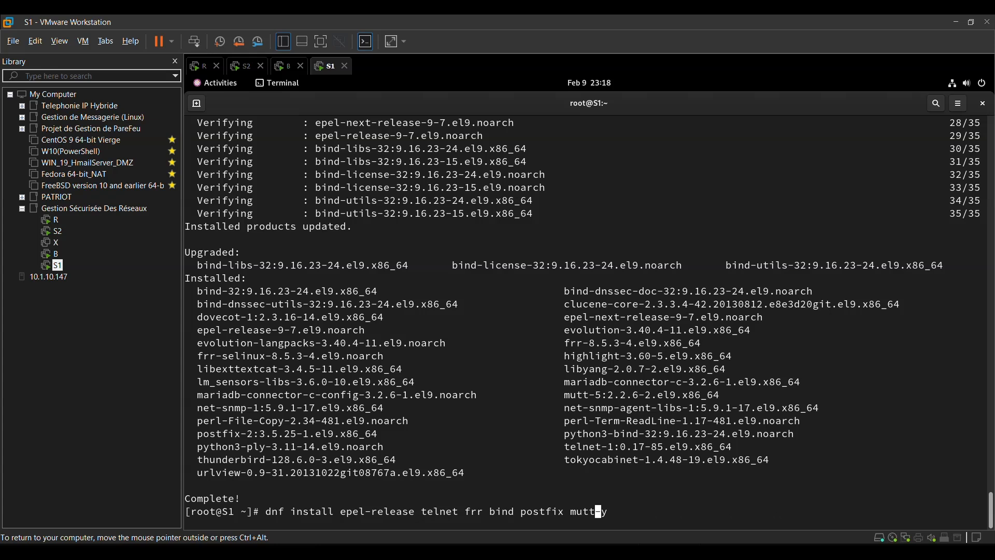
pyautogui.press('BackSpace')
pyautogui.press('BackSpace')
pyautogui.press('BackSpace')
pyautogui.press('BackSpace')
pyautogui.press('BackSpace')
pyautogui.press('BackSpace')
pyautogui.press('BackSpace')
pyautogui.press('BackSpace')
pyautogui.press('BackSpace')
pyautogui.press('BackSpace')
pyautogui.press('BackSpace')
pyautogui.press('BackSpace')
pyautogui.press('BackSpace')
pyautogui.press('BackSpace')
pyautogui.press('BackSpace')
pyautogui.press('BackSpace')
pyautogui.press('BackSpace')
pyautogui.press('BackSpace')
pyautogui.press('BackSpace')
pyautogui.press('BackSpace')
pyautogui.press('BackSpace')
pyautogui.press('BackSpace')
pyautogui.press('BackSpace')
pyautogui.press('BackSpace')
pyautogui.press('BackSpace')
pyautogui.press('BackSpace')
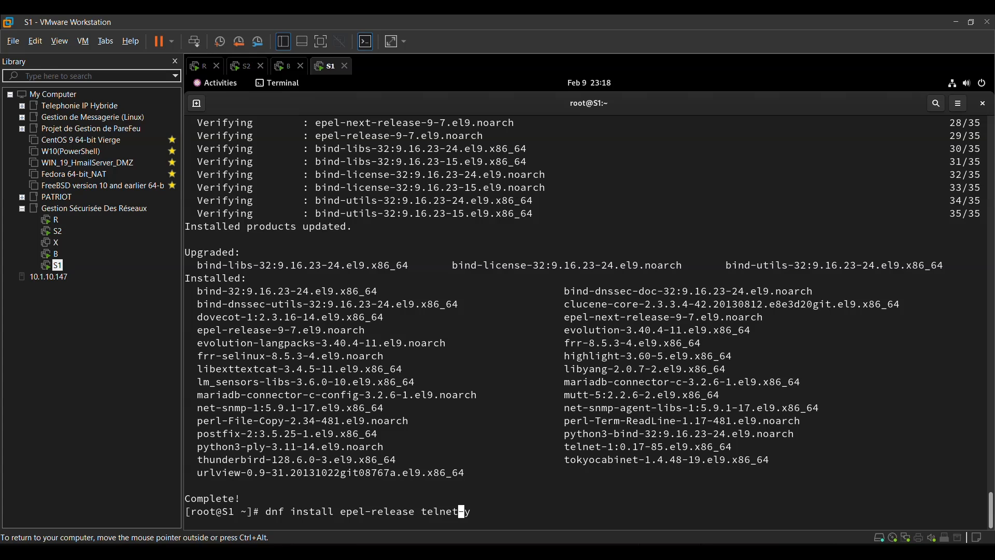
pyautogui.press('BackSpace')
pyautogui.press('BackSpace')
pyautogui.press('BackSpace')
pyautogui.press('BackSpace')
pyautogui.press('BackSpace')
pyautogui.press('BackSpace')
pyautogui.press('BackSpace')
pyautogui.press('BackSpace')
pyautogui.press('BackSpace')
pyautogui.press('BackSpace')
pyautogui.press('BackSpace')
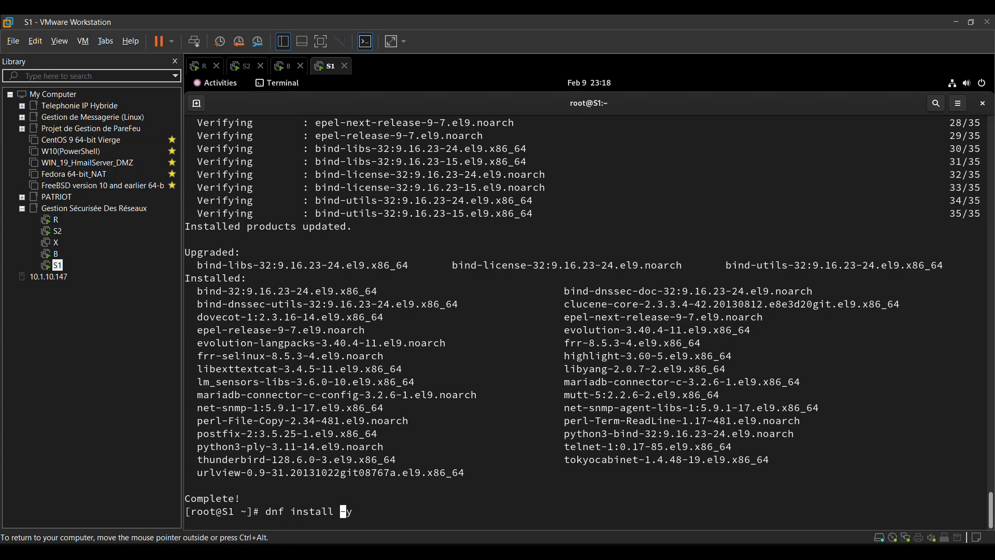
pyautogui.write('geany')
pyautogui.press('Return')
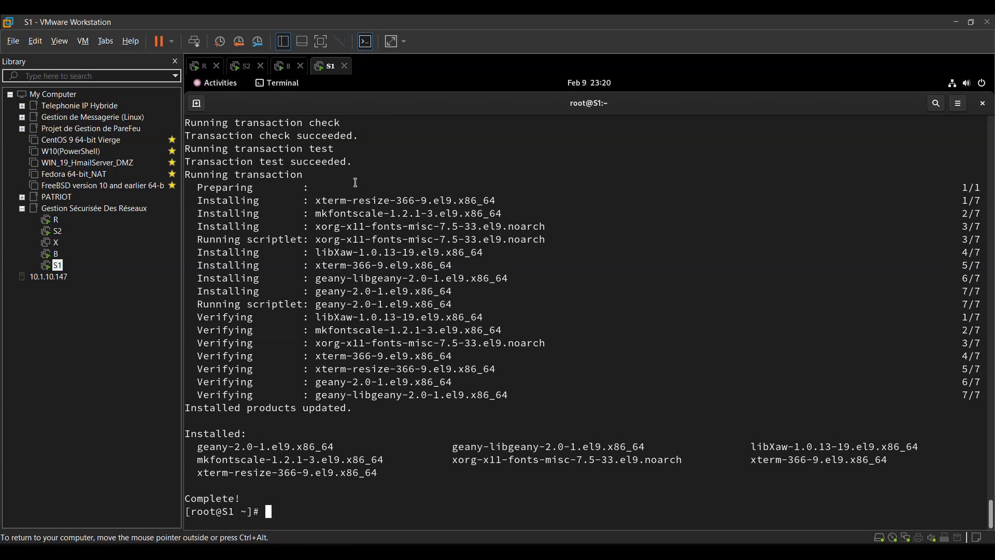
# - Switch to the S2 virtual machine and unlock its session with the account password
pyautogui.click(288, 74)
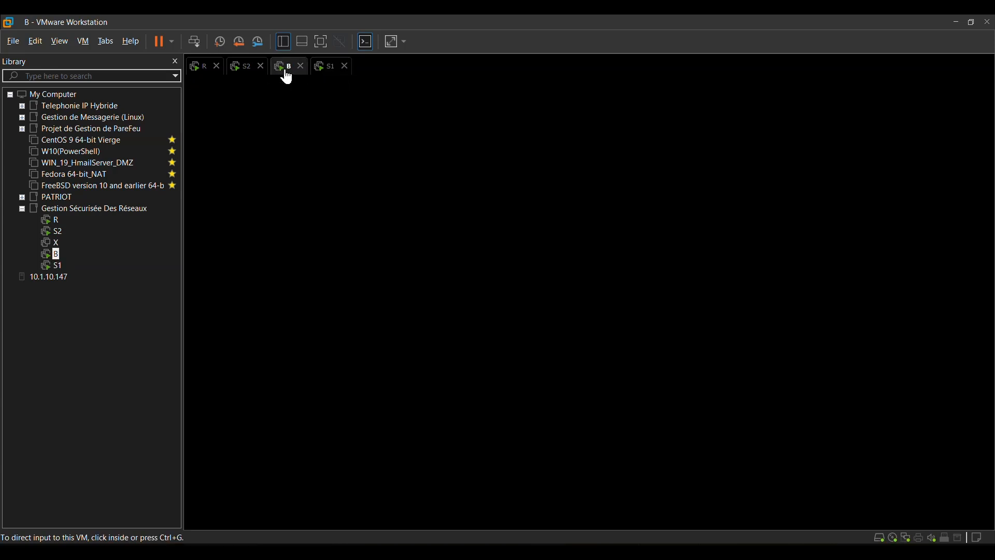
pyautogui.click(239, 72)
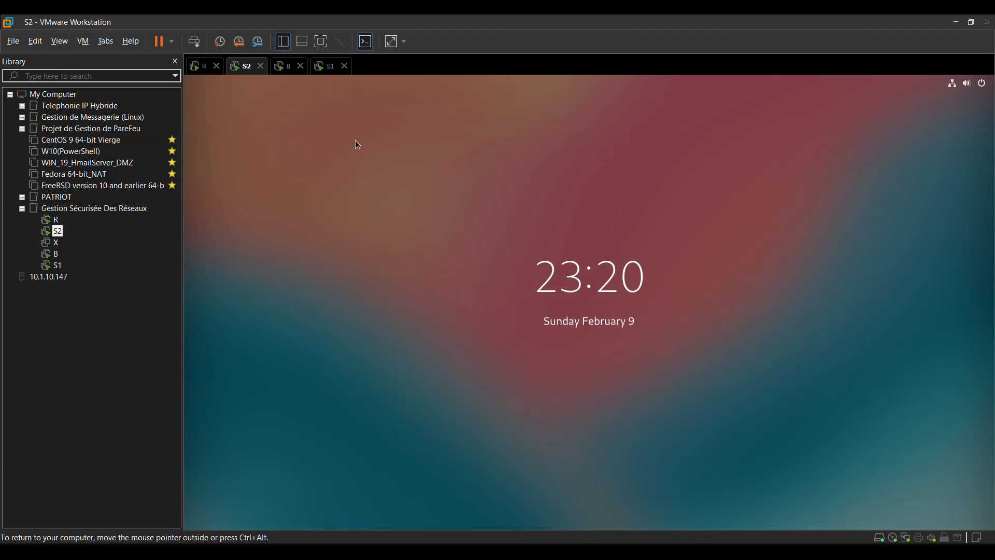
pyautogui.click(415, 179)
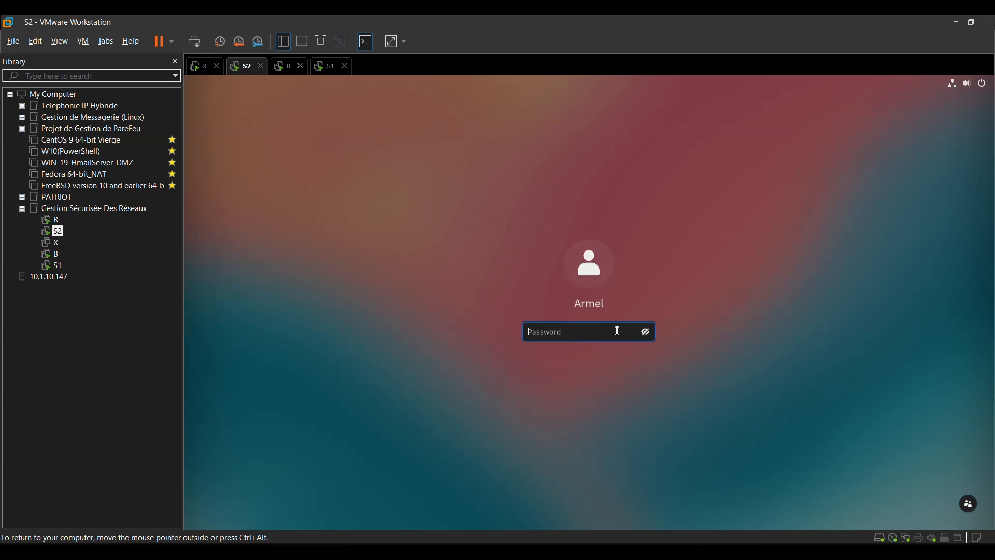
pyautogui.write('********')
pyautogui.press('Return')
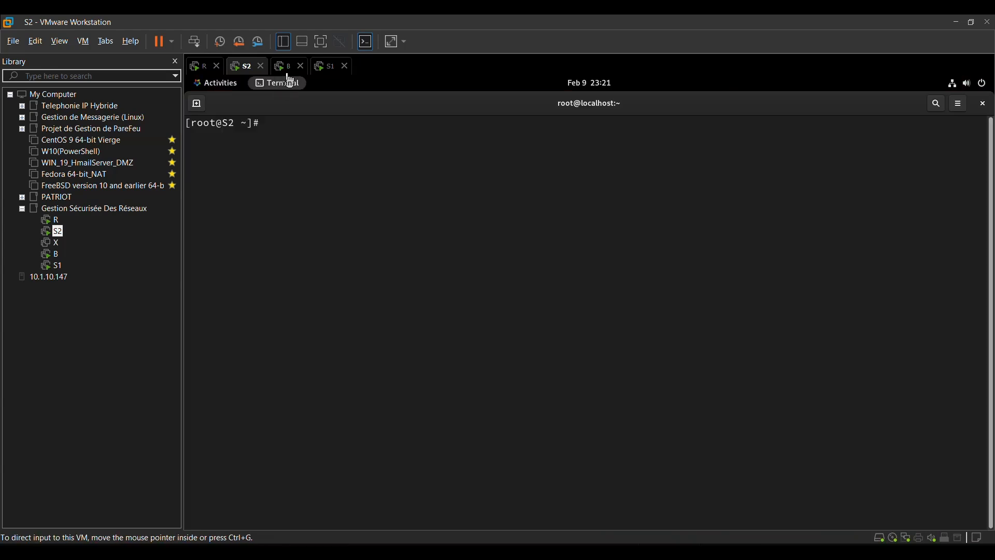
# - Switch to the B virtual machine and unlock its session with the account password
pyautogui.click(285, 66)
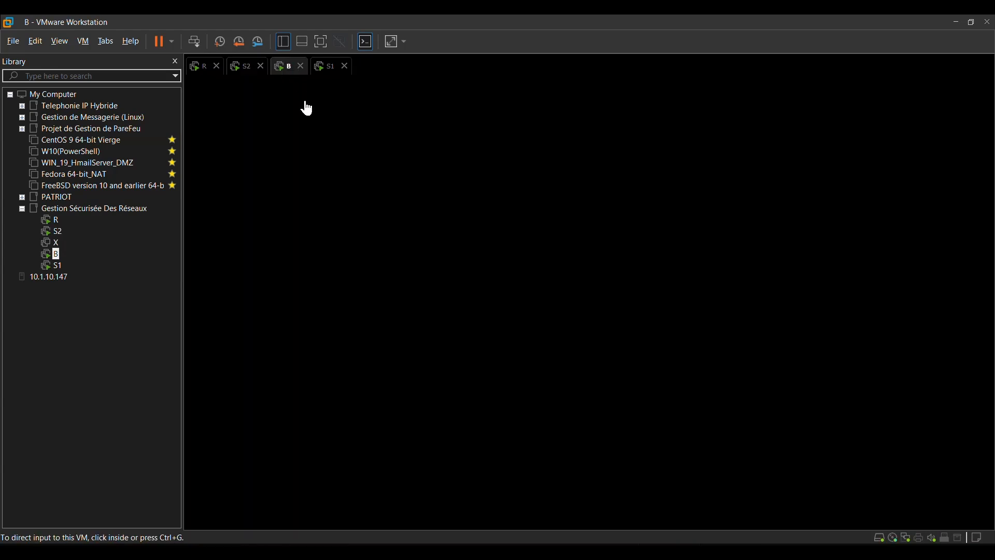
pyautogui.click(195, 42)
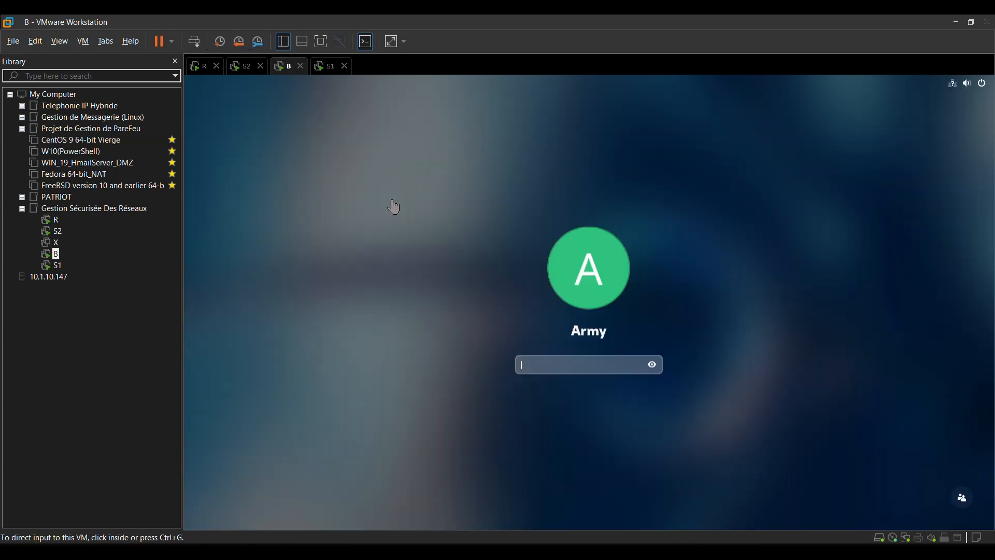
pyautogui.click(582, 365)
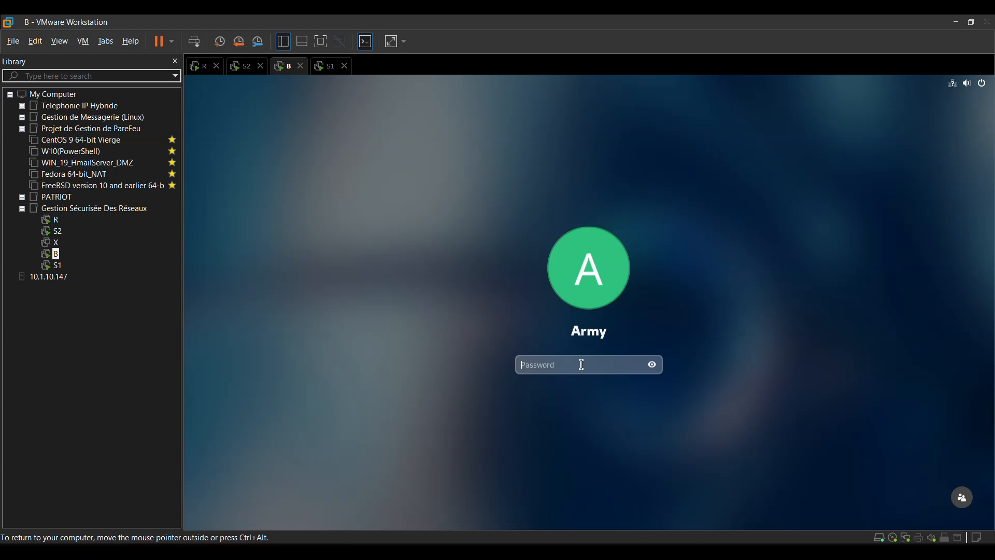
pyautogui.write('••••••••')
pyautogui.press('Return')
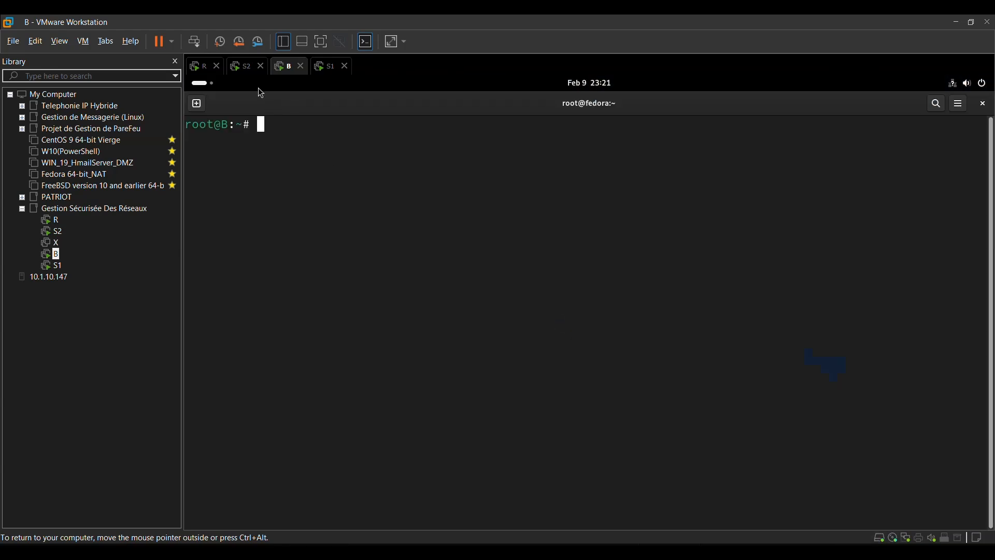
# - Return to the S2 virtual machine and check its SELinux status with sestatus
pyautogui.click(248, 73)
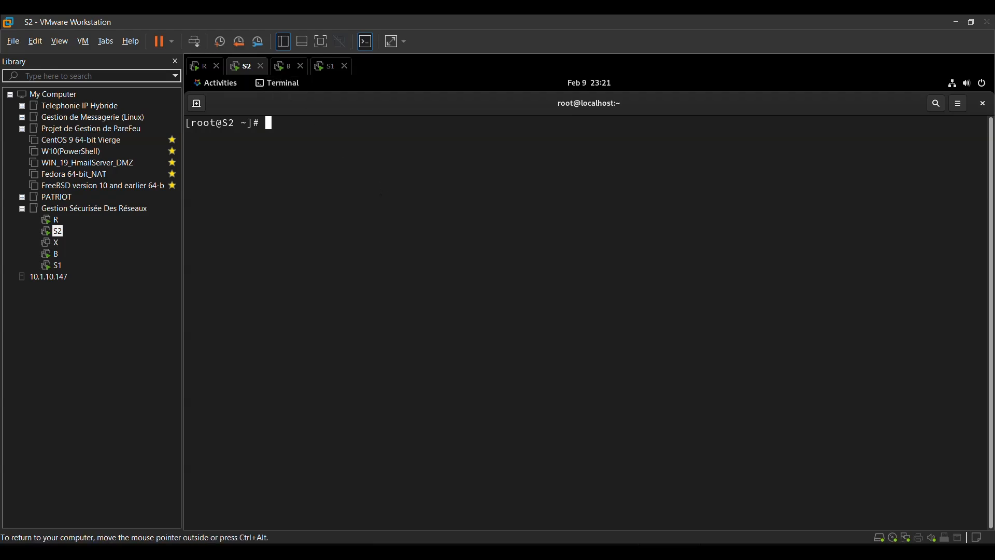
pyautogui.write('sestatus')
pyautogui.press('Return')
# - Open the SELinux configuration file /etc/selinux/config in nano on S2
pyautogui.press('Up')
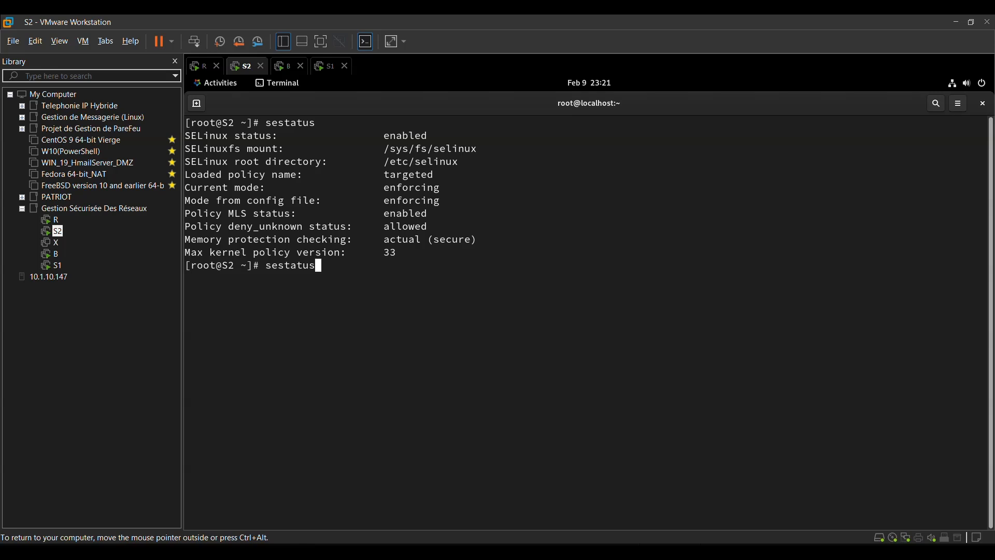
pyautogui.press('BackSpace')
pyautogui.press('BackSpace')
pyautogui.press('BackSpace')
pyautogui.press('BackSpace')
pyautogui.press('BackSpace')
pyautogui.press('BackSpace')
pyautogui.press('BackSpace')
pyautogui.press('BackSpace')
pyautogui.write('nano //')
pyautogui.press('Left')
pyautogui.write('etc')
pyautogui.press('Right')
pyautogui.write('seli')
pyautogui.press('Tab')
pyautogui.write('config')
pyautogui.press('Return')
# - Set SELINUX=permissive in the configuration file and save it
pyautogui.press('Down')
pyautogui.press('Down')
pyautogui.press('Down')
pyautogui.press('Down')
pyautogui.press('Down')
pyautogui.press('Down')
pyautogui.press('Down')
pyautogui.press('Down')
pyautogui.press('Down')
pyautogui.press('Down')
pyautogui.press('Down')
pyautogui.press('Down')
pyautogui.press('Down')
pyautogui.press('Down')
pyautogui.press('Down')
pyautogui.press('Down')
pyautogui.press('Down')
pyautogui.press('Down')
pyautogui.press('Down')
pyautogui.press('Down')
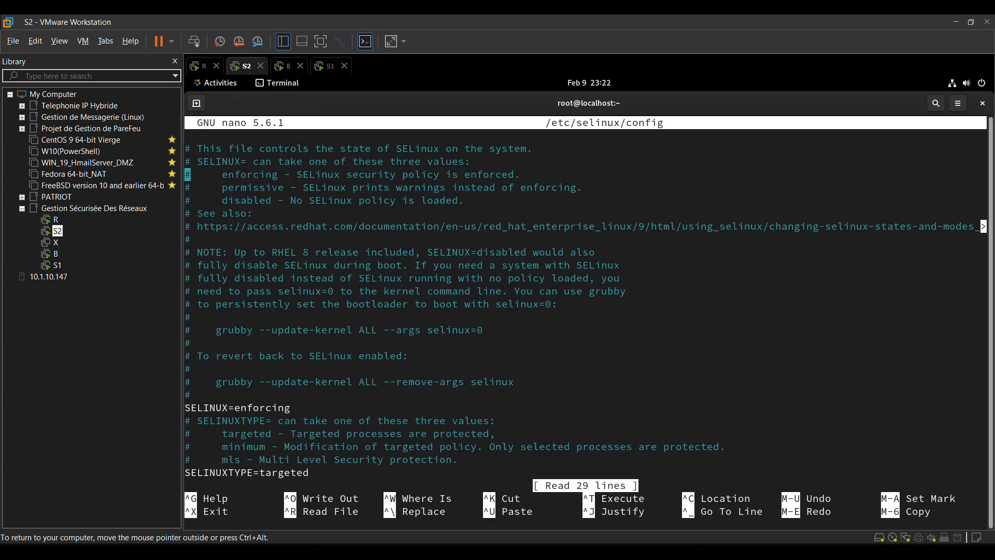
pyautogui.press('Up')
pyautogui.press('Up')
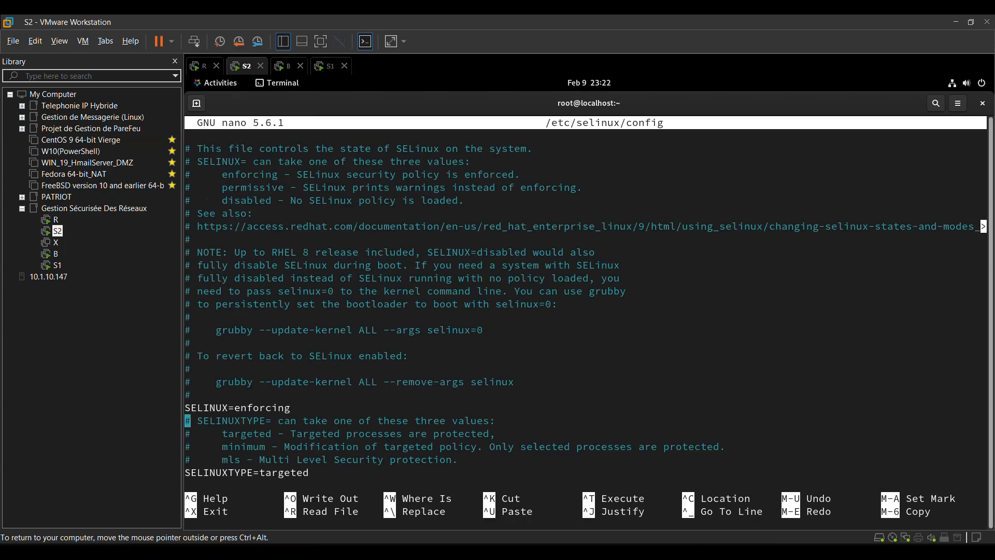
pyautogui.press('Right')
pyautogui.press('Right')
pyautogui.press('Right')
pyautogui.press('Right')
pyautogui.press('Right')
pyautogui.press('Right')
pyautogui.press('Right')
pyautogui.press('Right')
pyautogui.press('Right')
pyautogui.press('Right')
pyautogui.press('Right')
pyautogui.press('Right')
pyautogui.press('Right')
pyautogui.press('Right')
pyautogui.press('Right')
pyautogui.press('Right')
pyautogui.press('Right')
pyautogui.press('BackSpace')
pyautogui.press('BackSpace')
pyautogui.press('BackSpace')
pyautogui.press('BackSpace')
pyautogui.press('BackSpace')
pyautogui.press('BackSpace')
pyautogui.press('BackSpace')
pyautogui.press('BackSpace')
pyautogui.press('BackSpace')
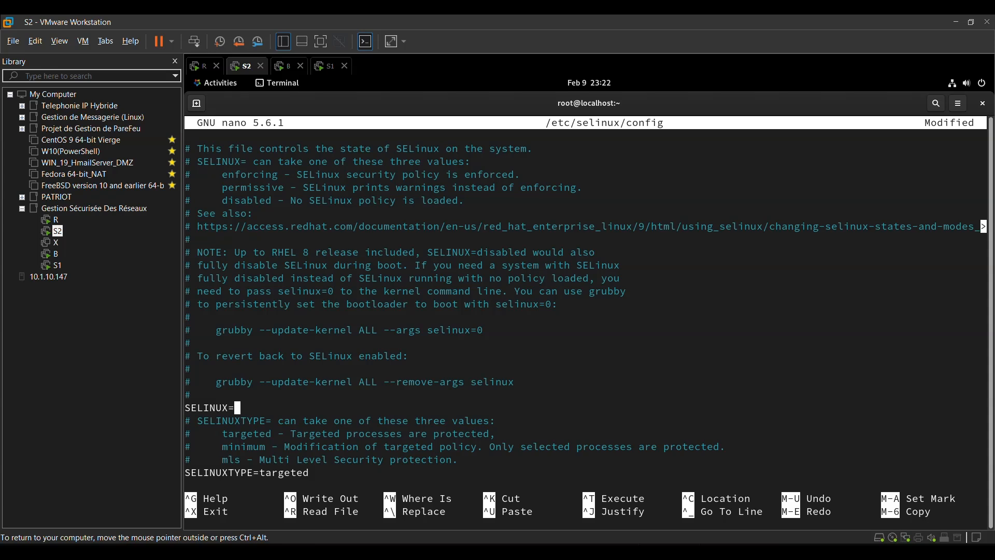
pyautogui.write('permissive')
pyautogui.hotkey('ctrl', 's')
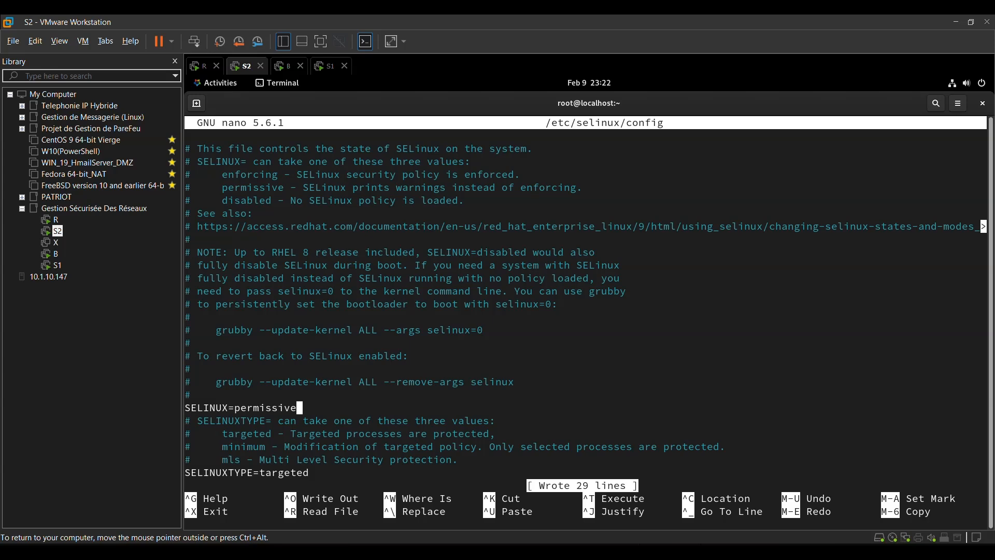
# - Exit nano and display the hostname of S2 with the hostname command
pyautogui.hotkey('ctrl', 'x')
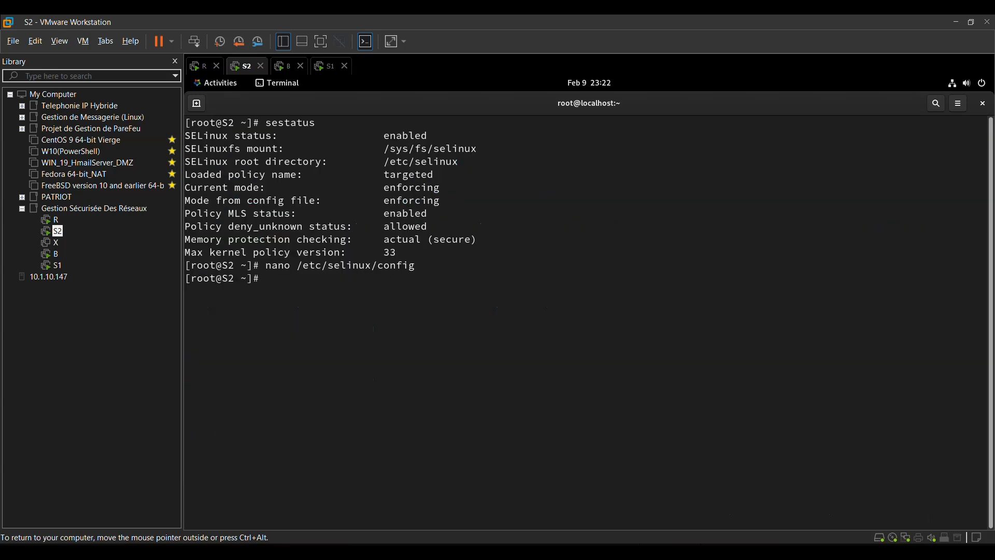
pyautogui.write('hostname')
pyautogui.press('Return')
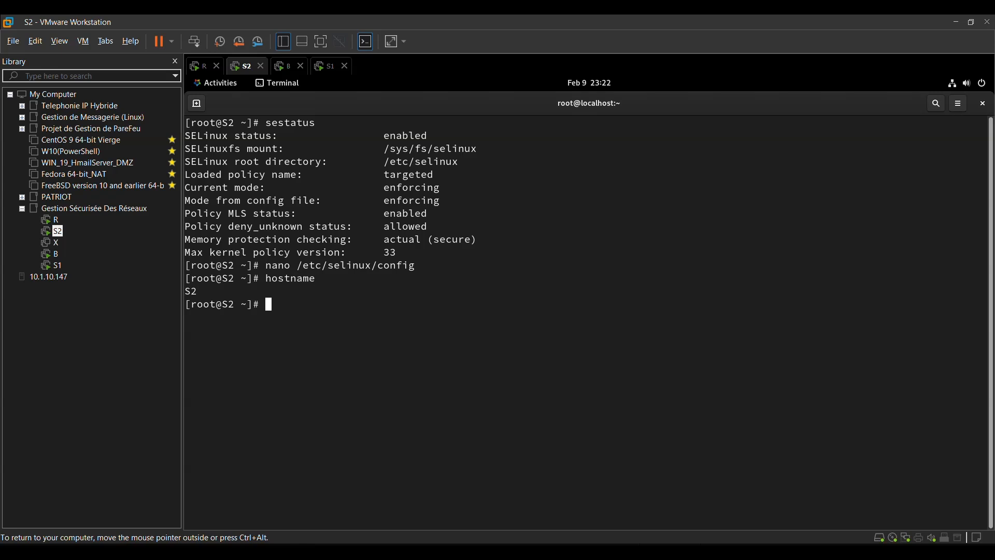
# - Set the S2 machine's hostname to S2.army.tld with hostnamectl
pyautogui.press('Up')
pyautogui.write('c')
pyautogui.write('tl')
pyautogui.write(' h')
pyautogui.write('i')
pyautogui.write('ost')
pyautogui.write('name')
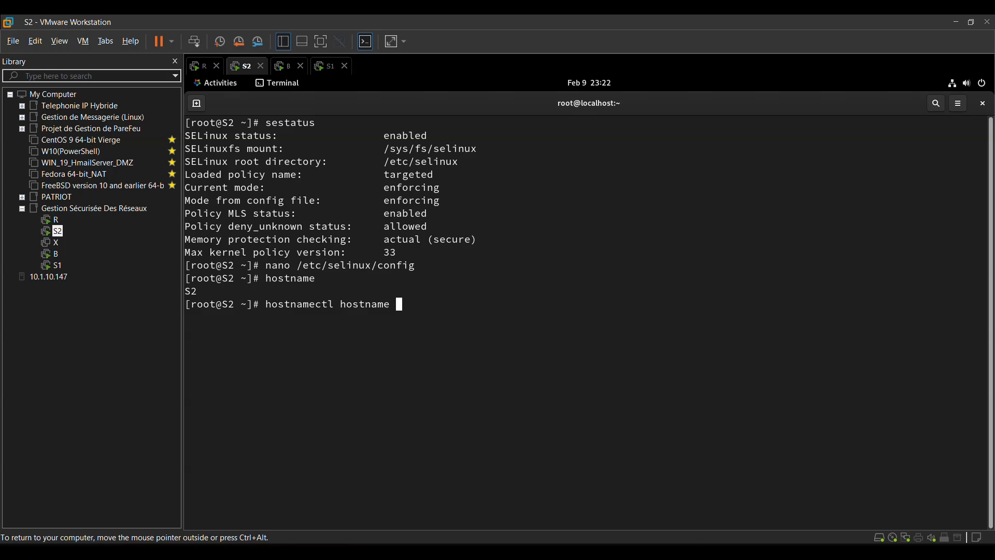
pyautogui.press('capslock')
pyautogui.write('S')
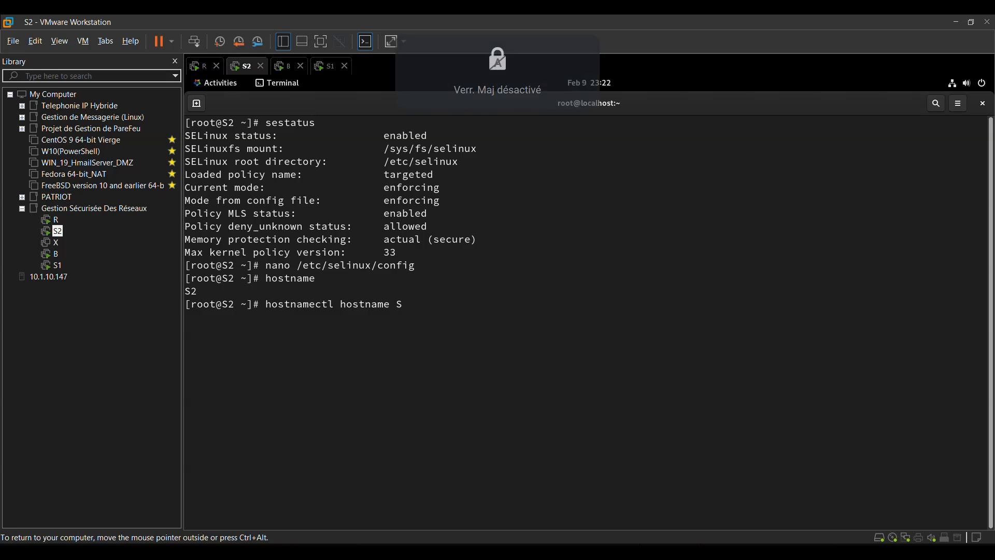
pyautogui.write('.')
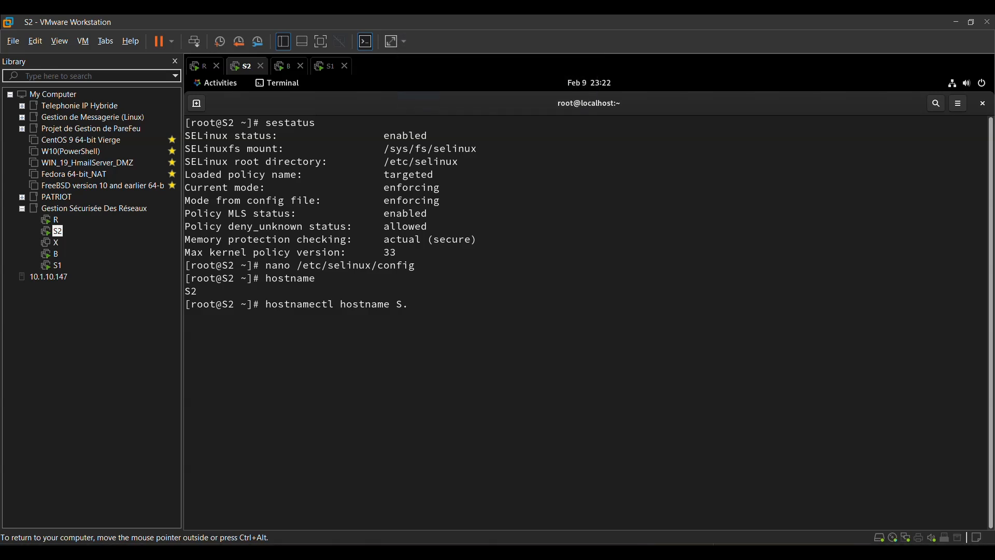
pyautogui.press('BackSpace')
pyautogui.write('2.army.tld')
pyautogui.press('Return')
# - Reboot the S2 virtual machine from its terminal
pyautogui.write('reboot')
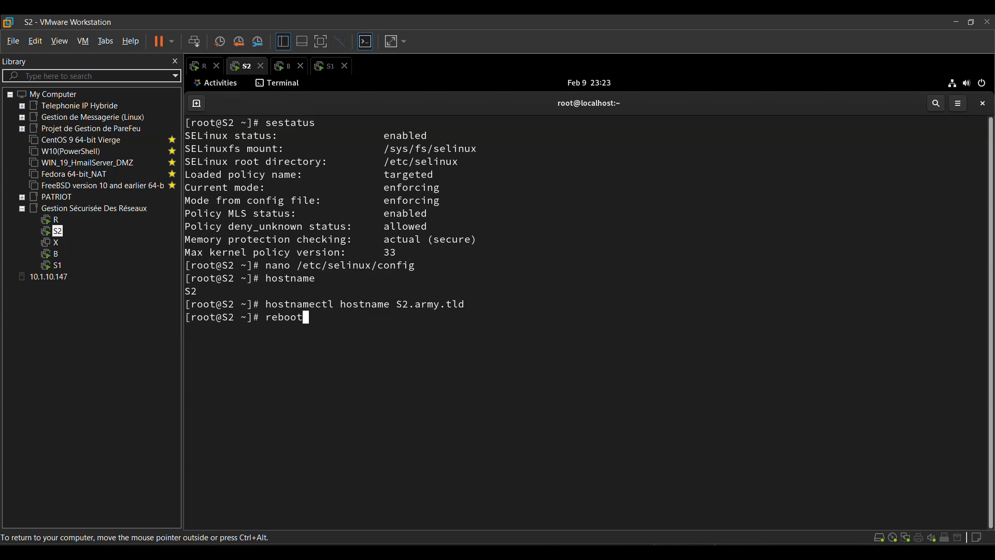
pyautogui.press('Return')
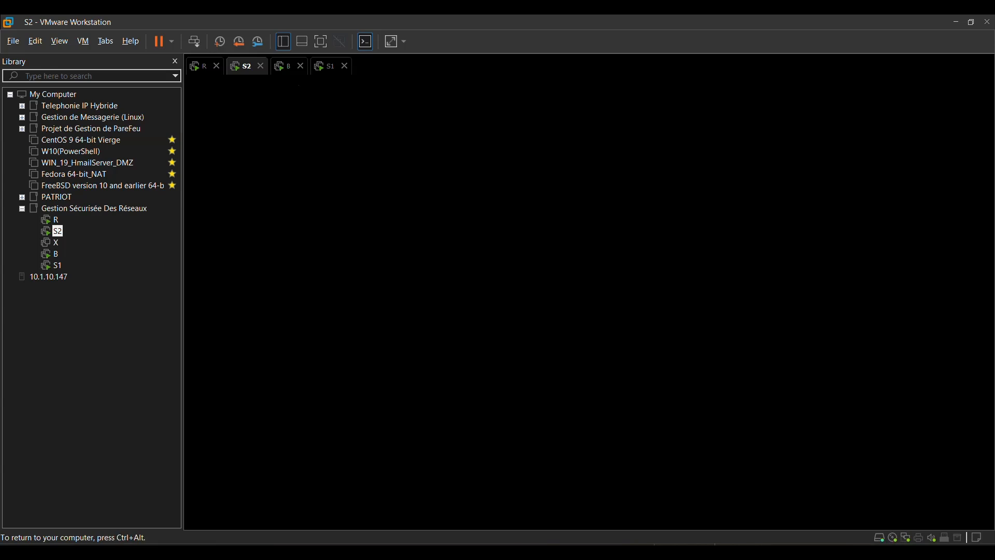
# - Switch to the B virtual machine and display its hostname with the hostname command
pyautogui.click(289, 67)
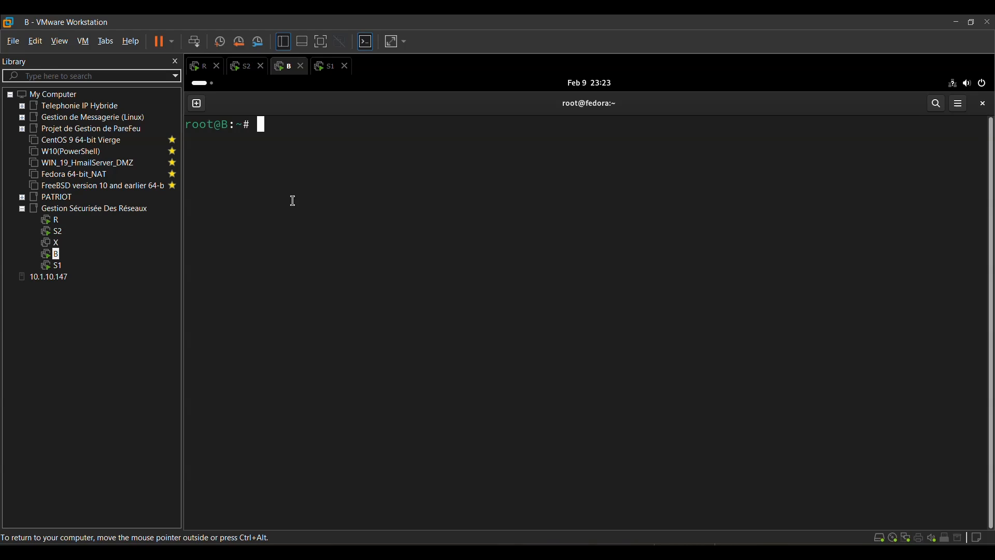
pyautogui.write('hostname')
pyautogui.press('Return')
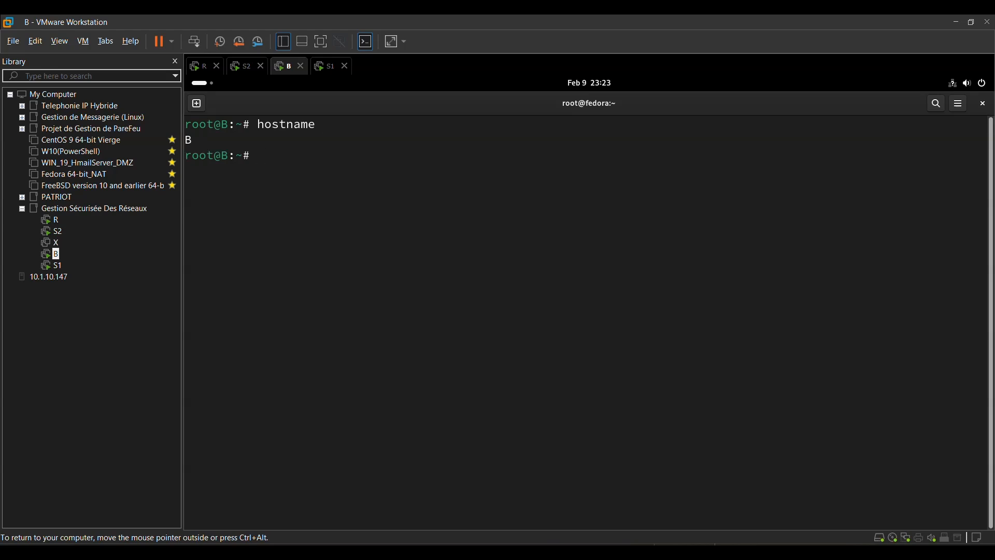
# - Set the B machine's hostname to B.geek.tld with hostnamectl
pyautogui.press('Up')
pyautogui.write('ctl')
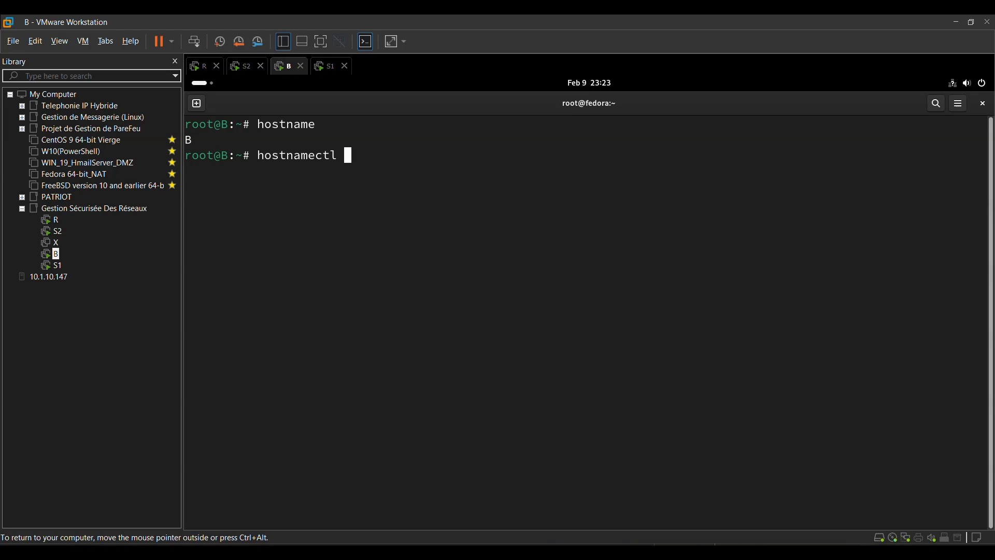
pyautogui.write(' hostname')
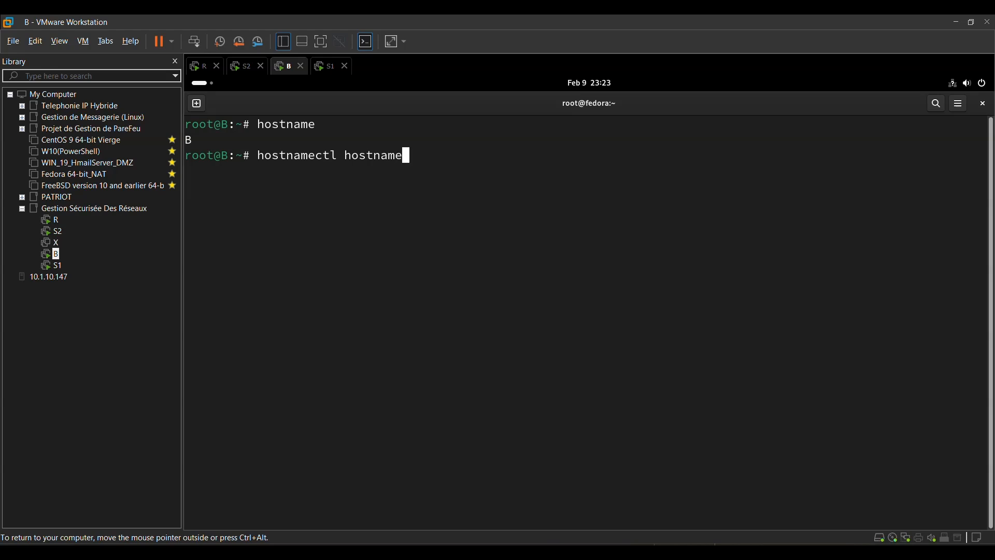
pyautogui.press('capslock')
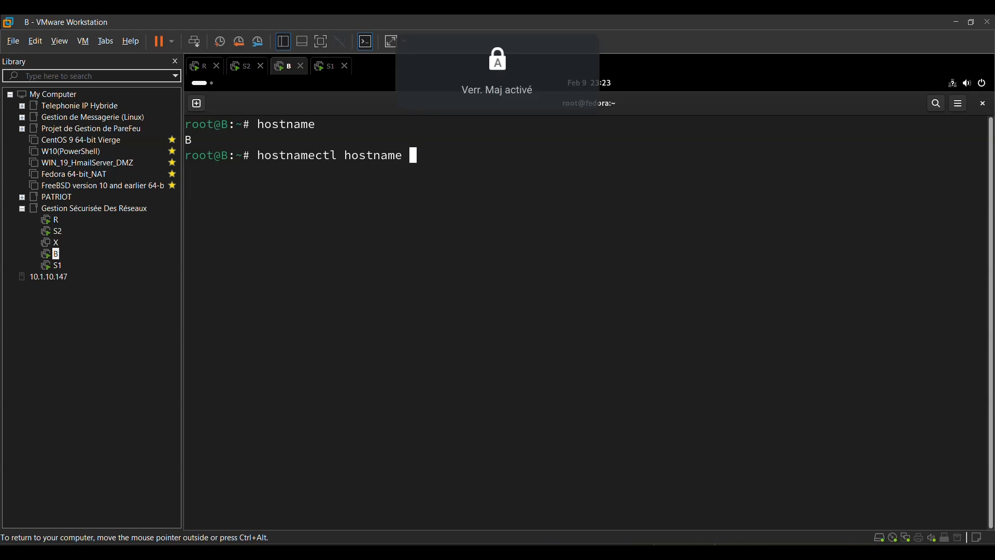
pyautogui.write('B.')
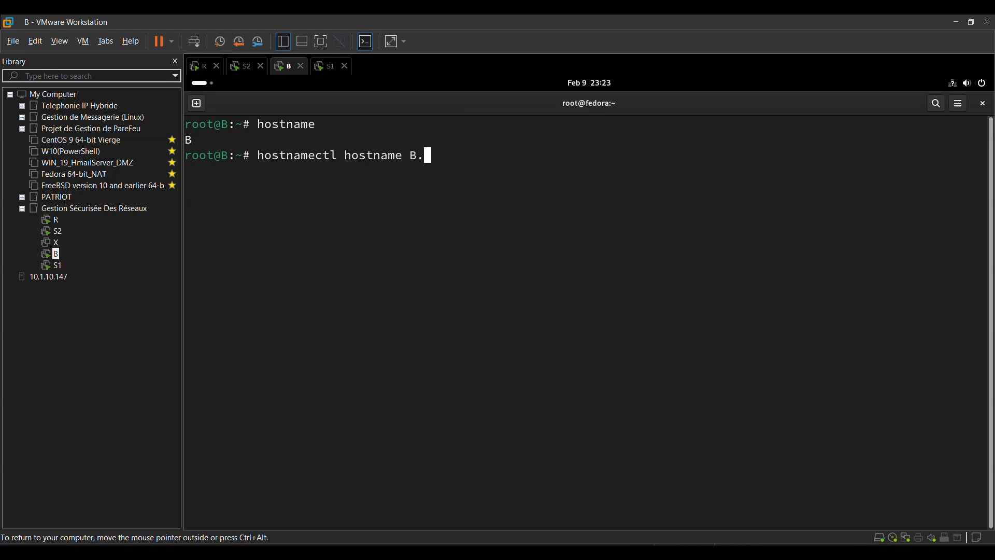
pyautogui.press('capslock')
pyautogui.write('geek.tld')
pyautogui.press('Return')
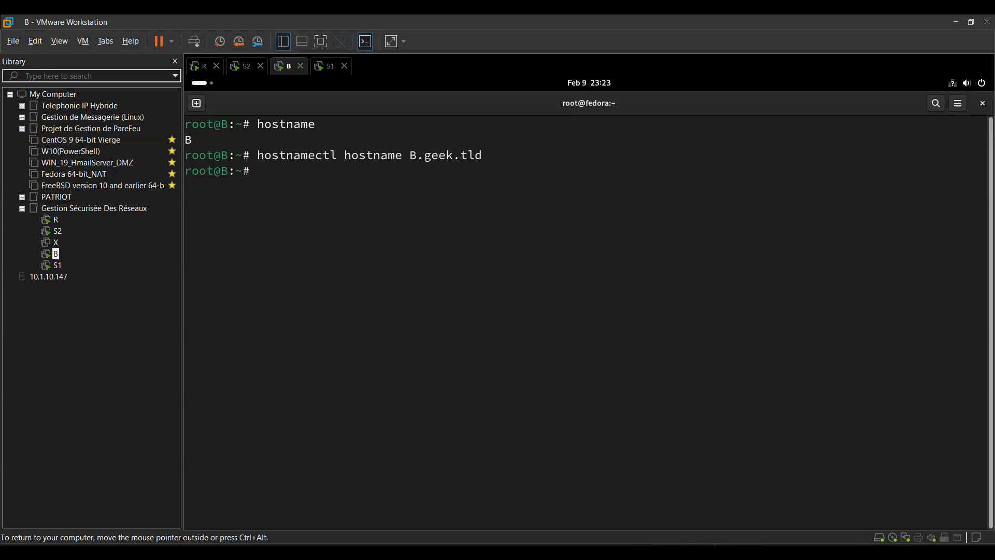
# - Check the SELinux status of B with sestatus
pyautogui.write('sestatus')
pyautogui.press('Return')
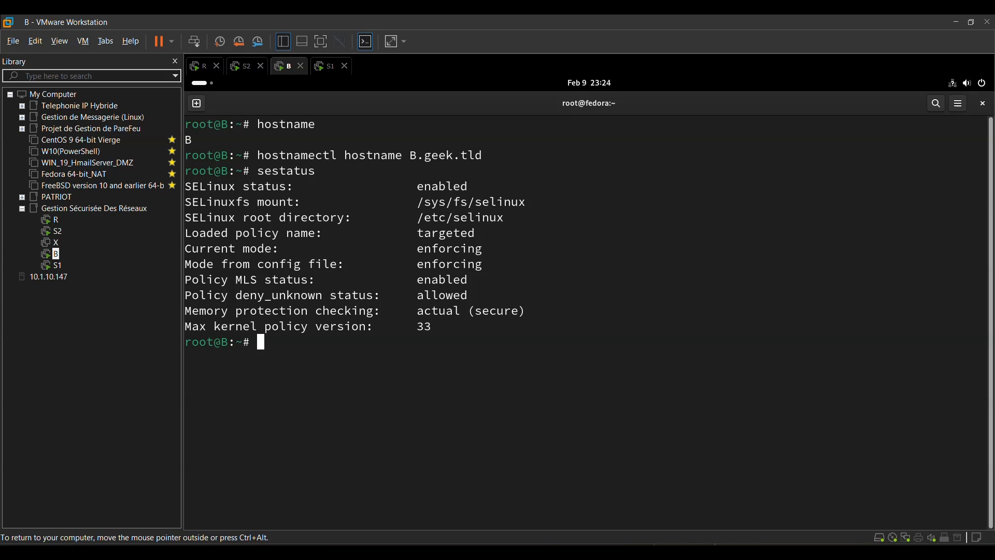
# - Open the SELinux configuration file /etc/selinux/config in nano on B
pyautogui.press('Up')
pyautogui.press('BackSpace')
pyautogui.press('BackSpace')
pyautogui.press('BackSpace')
pyautogui.press('BackSpace')
pyautogui.press('BackSpace')
pyautogui.press('BackSpace')
pyautogui.press('BackSpace')
pyautogui.press('BackSpace')
pyautogui.write('nano //')
pyautogui.press('BackSpace')
pyautogui.write('etc/seli')
pyautogui.press('Tab')
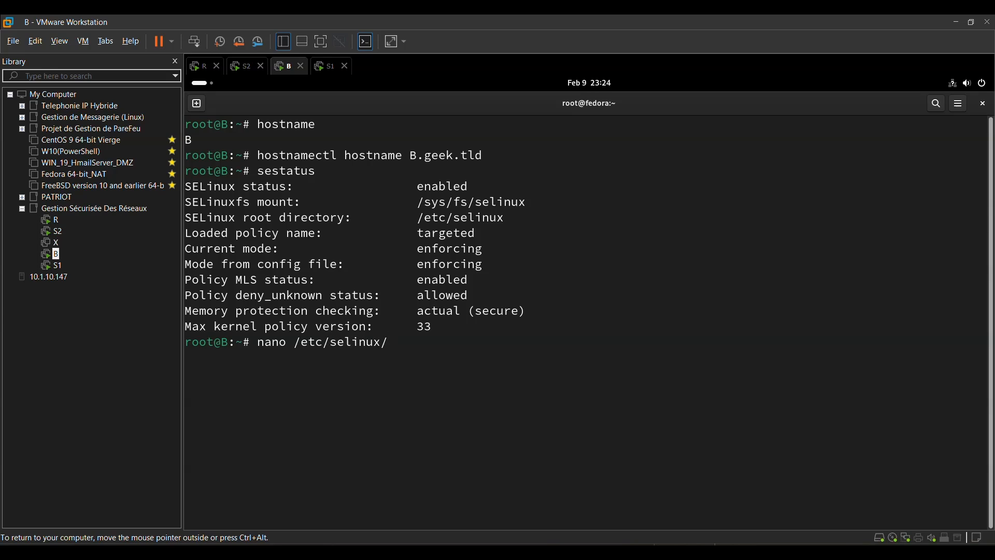
pyautogui.write('co')
pyautogui.press('Tab')
pyautogui.press('Return')
# - Set SELINUX=permissive in B's SELinux configuration file, save it and exit nano
pyautogui.press('Down')
pyautogui.press('Down')
pyautogui.press('Down')
pyautogui.press('Down')
pyautogui.press('Down')
pyautogui.press('Down')
pyautogui.press('Down')
pyautogui.press('Down')
pyautogui.press('Down')
pyautogui.press('Down')
pyautogui.press('Down')
pyautogui.press('Down')
pyautogui.press('Down')
pyautogui.press('Down')
pyautogui.press('Down')
pyautogui.press('Down')
pyautogui.press('Down')
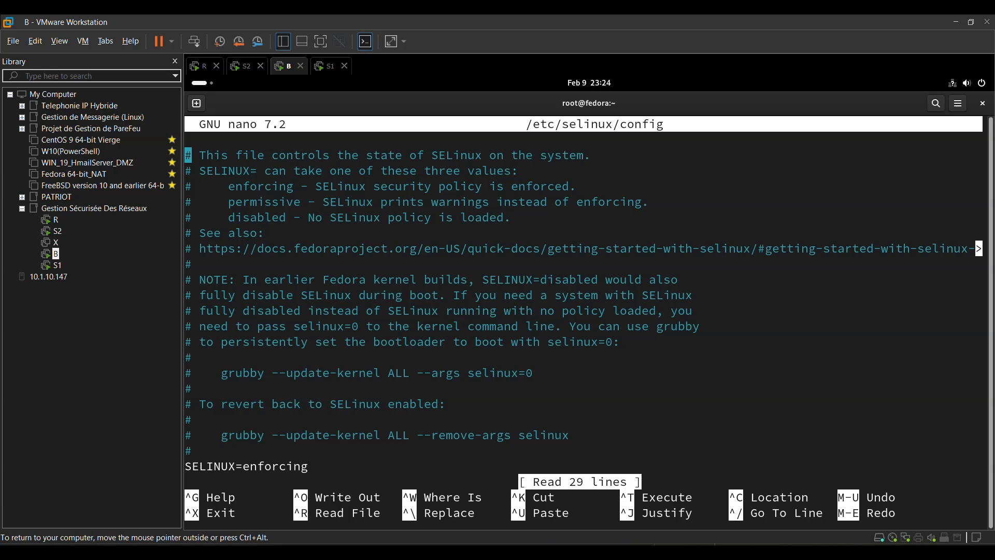
pyautogui.press('Down')
pyautogui.press('Down')
pyautogui.press('Down')
pyautogui.press('Down')
pyautogui.press('Down')
pyautogui.press('Up')
pyautogui.press('Right')
pyautogui.press('Right')
pyautogui.press('Right')
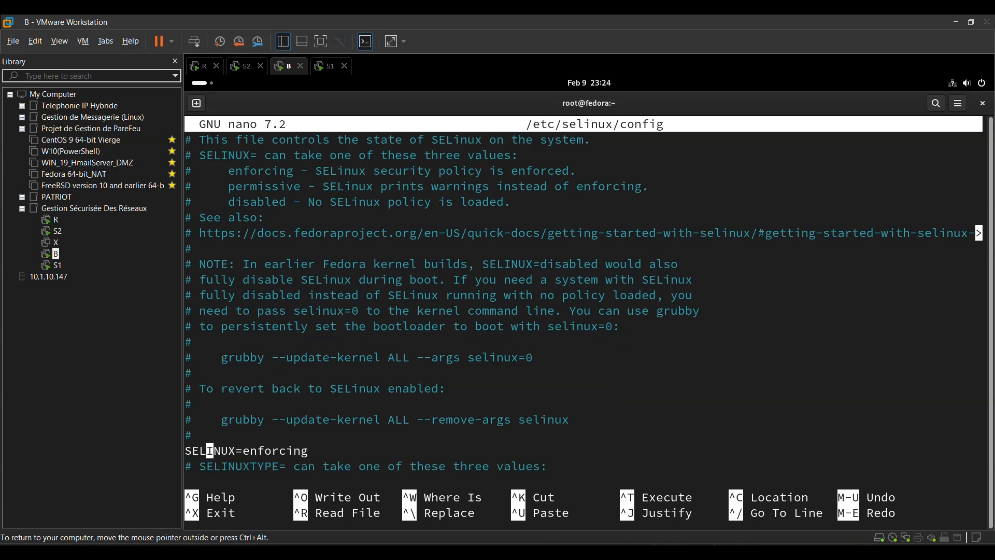
pyautogui.press('Right')
pyautogui.press('Right')
pyautogui.press('Right')
pyautogui.press('Right')
pyautogui.press('Right')
pyautogui.press('Down')
pyautogui.press('Right')
pyautogui.press('Right')
pyautogui.press('Left')
pyautogui.press('Left')
pyautogui.press('Left')
pyautogui.press('BackSpace')
pyautogui.press('BackSpace')
pyautogui.press('BackSpace')
pyautogui.press('BackSpace')
pyautogui.press('BackSpace')
pyautogui.press('BackSpace')
pyautogui.press('BackSpace')
pyautogui.press('BackSpace')
pyautogui.press('BackSpace')
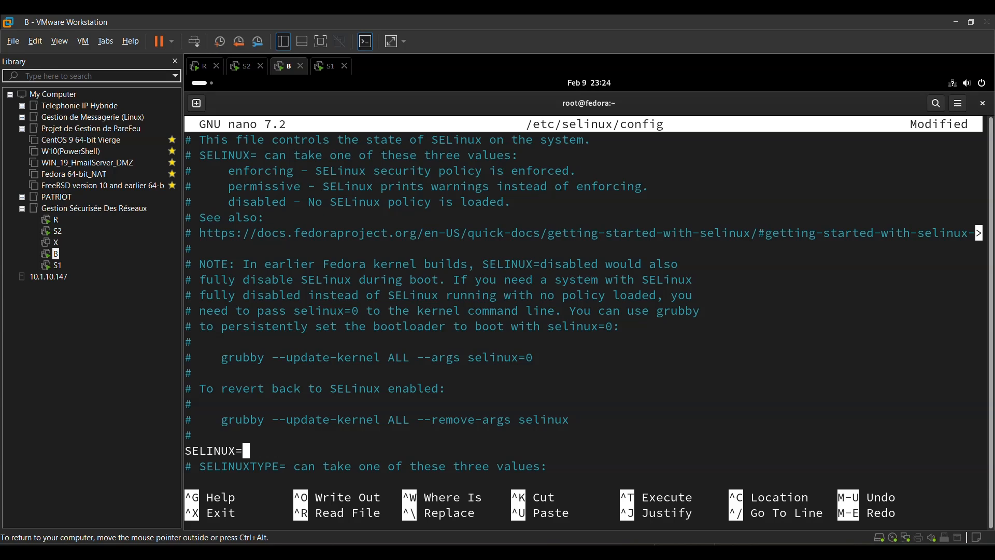
pyautogui.write('permissive')
pyautogui.hotkey('ctrl', 'o')
pyautogui.press('Return')
pyautogui.hotkey('ctrl', 'x')
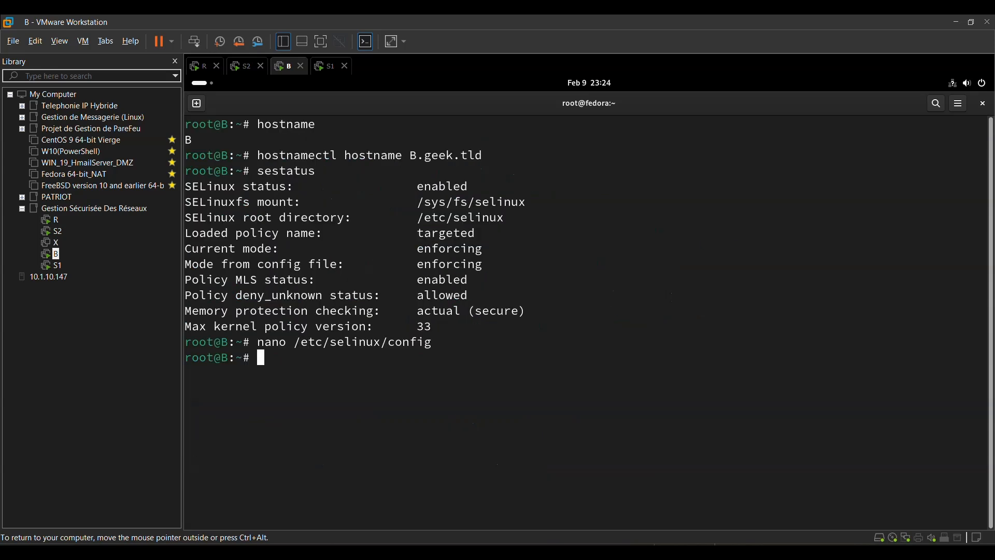
# - Reboot the B virtual machine from its terminal
pyautogui.press('Up')
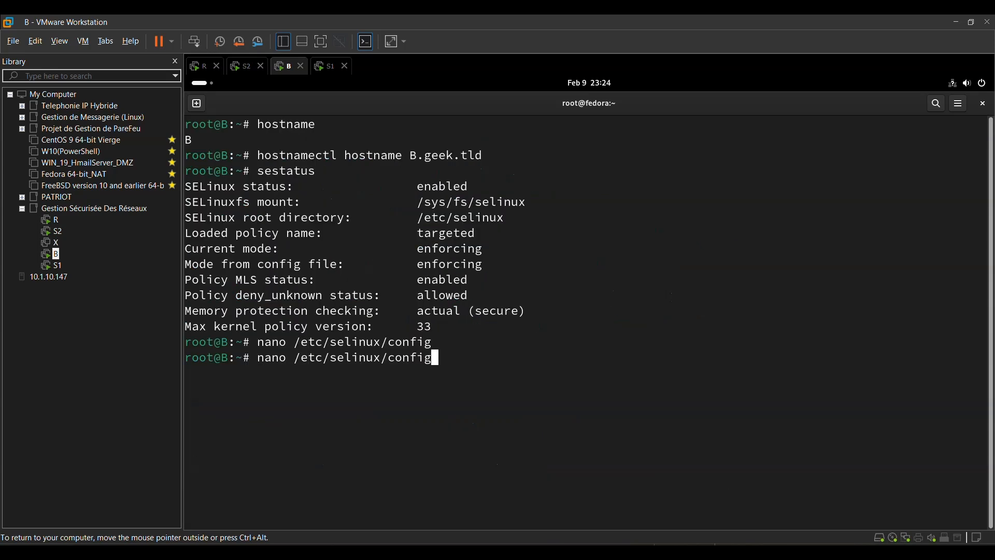
pyautogui.press('Up')
pyautogui.press('Up')
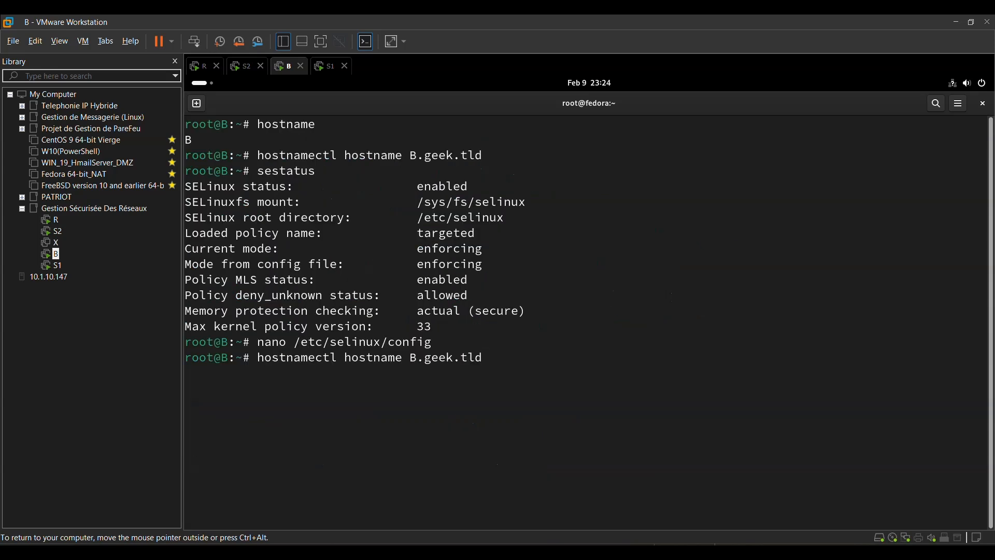
pyautogui.press('Down')
pyautogui.press('Down')
pyautogui.press('Down')
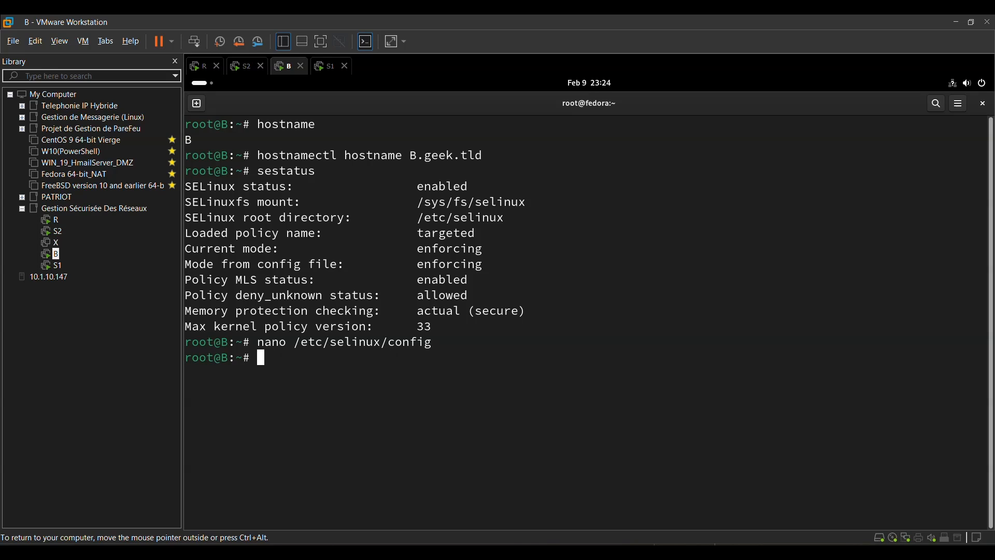
pyautogui.write('reboot')
pyautogui.press('Return')
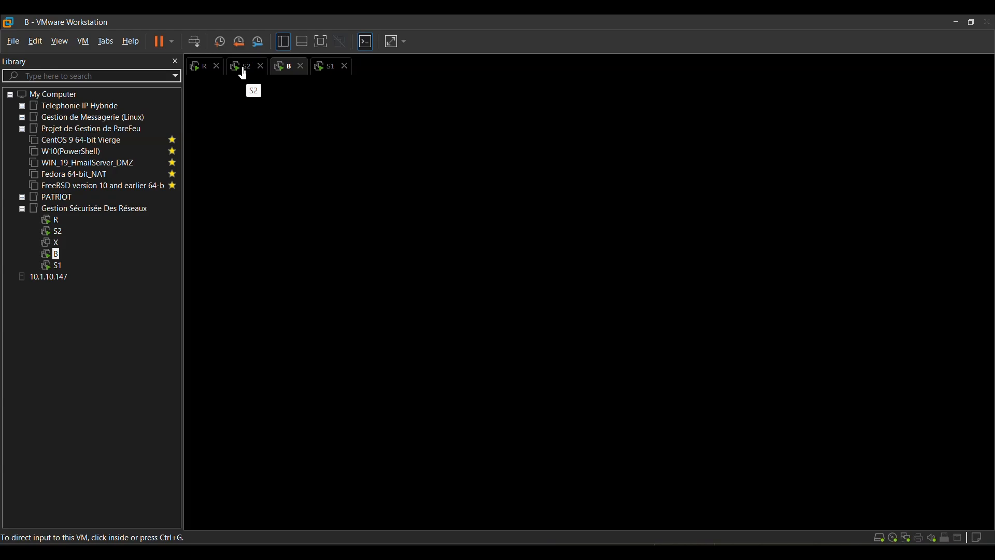
# - Check the restart progress of the S2 and B virtual machines, ending on the S2 login screen
pyautogui.click(244, 70)
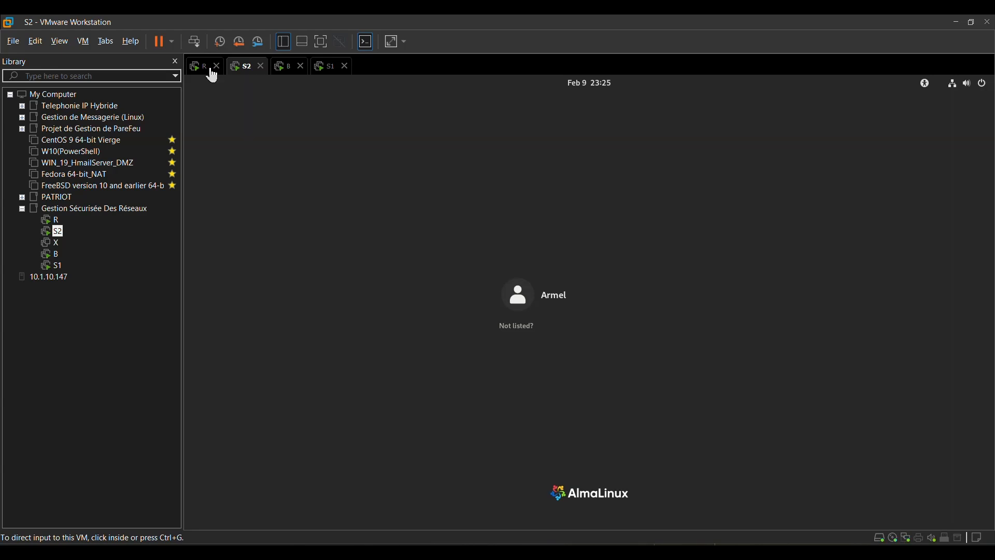
pyautogui.click(280, 76)
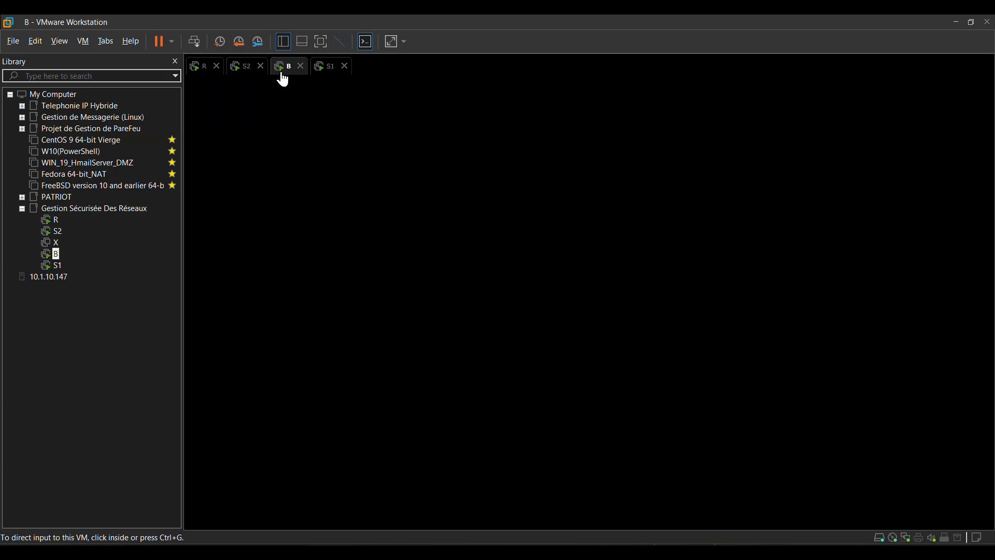
pyautogui.click(250, 75)
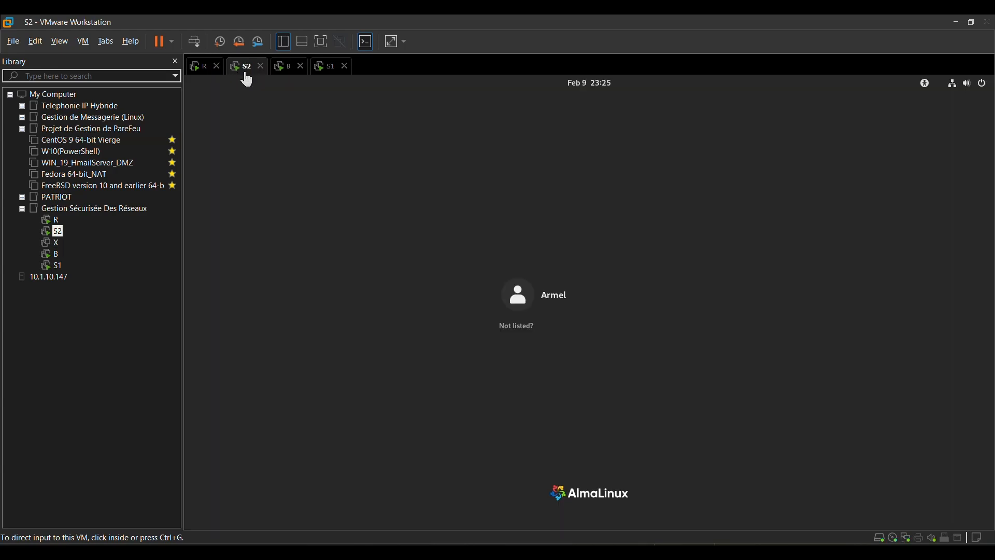
pyautogui.click(284, 76)
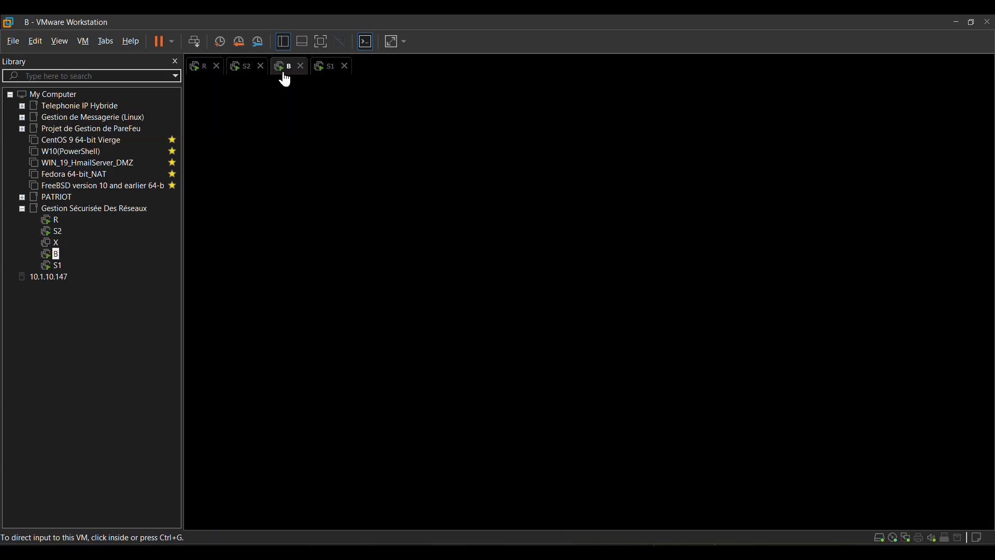
pyautogui.click(246, 75)
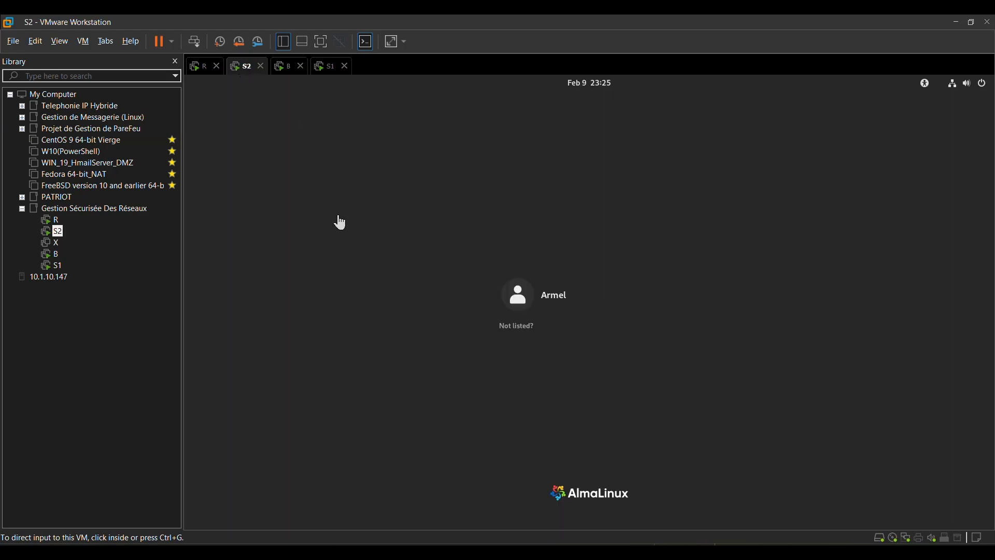